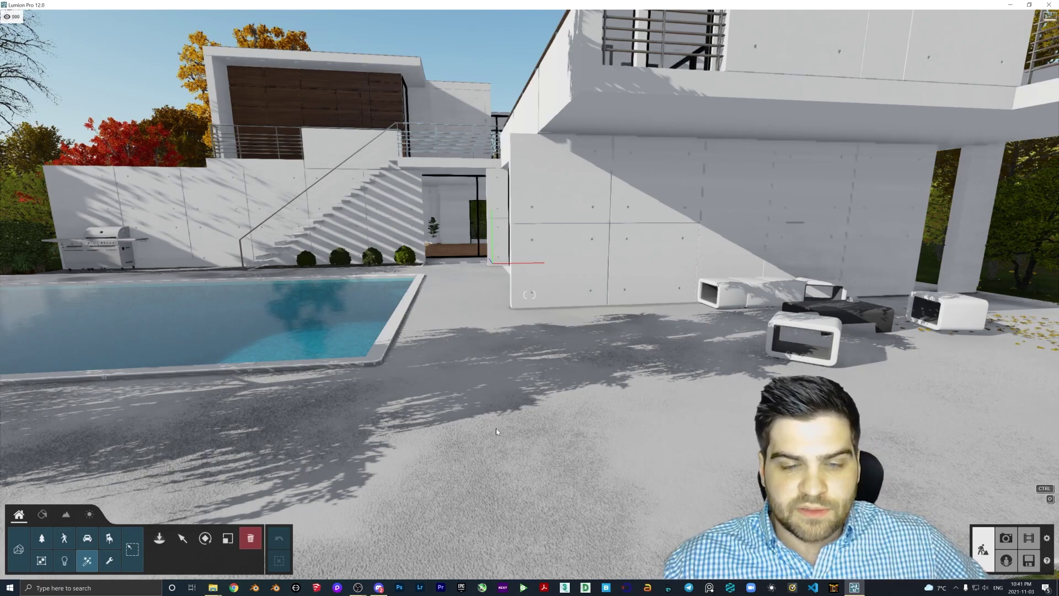
# Step: Open the FloorOutside surface's Asphalt Wet material and preview its current gloss map
pyautogui.click(42, 515)
pyautogui.click(478, 402)
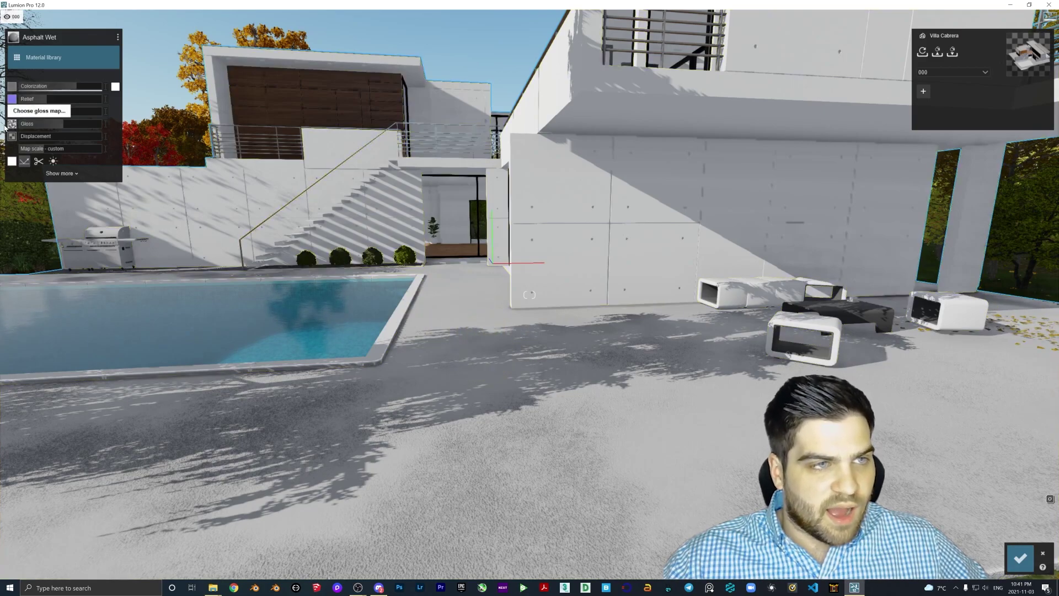
pyautogui.moveTo(76, 118)
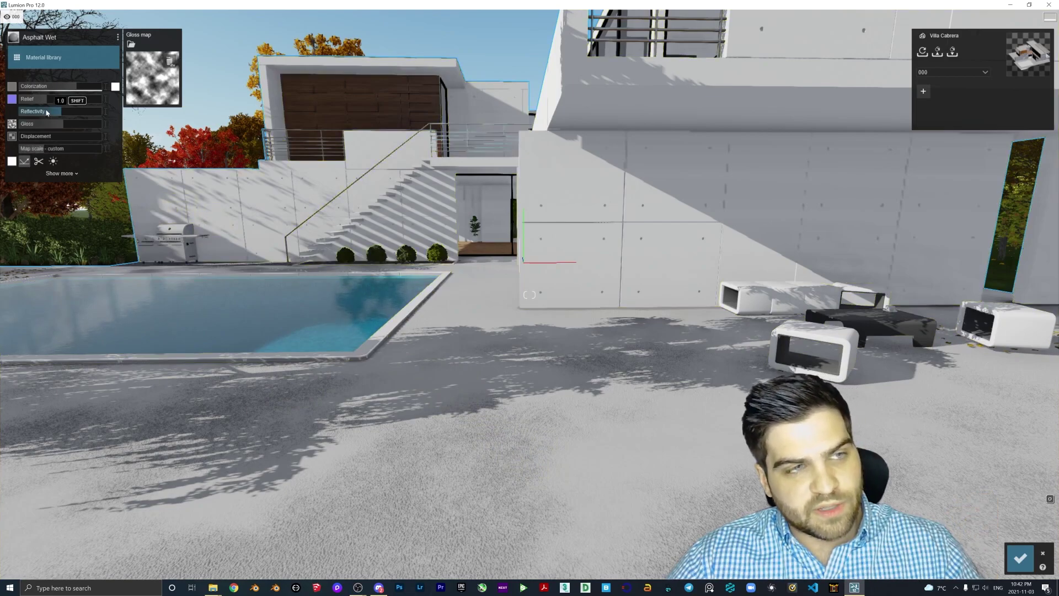
pyautogui.moveTo(58, 127)
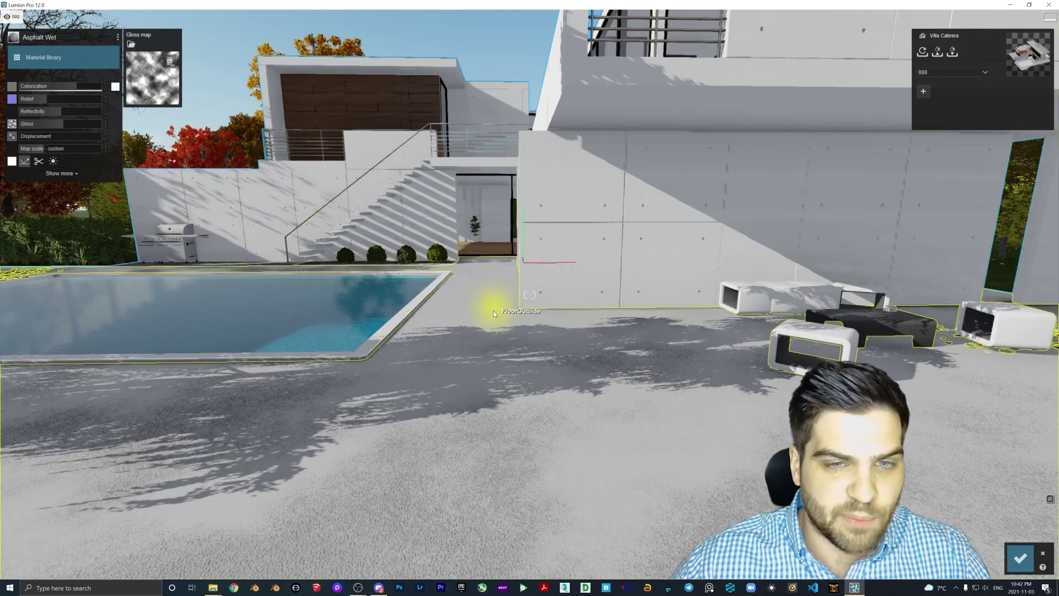
# Step: Tilt the view down to the floor and browse for a new Colorization colour map
pyautogui.moveTo(493, 310); pyautogui.dragTo(485, 339, button='right')
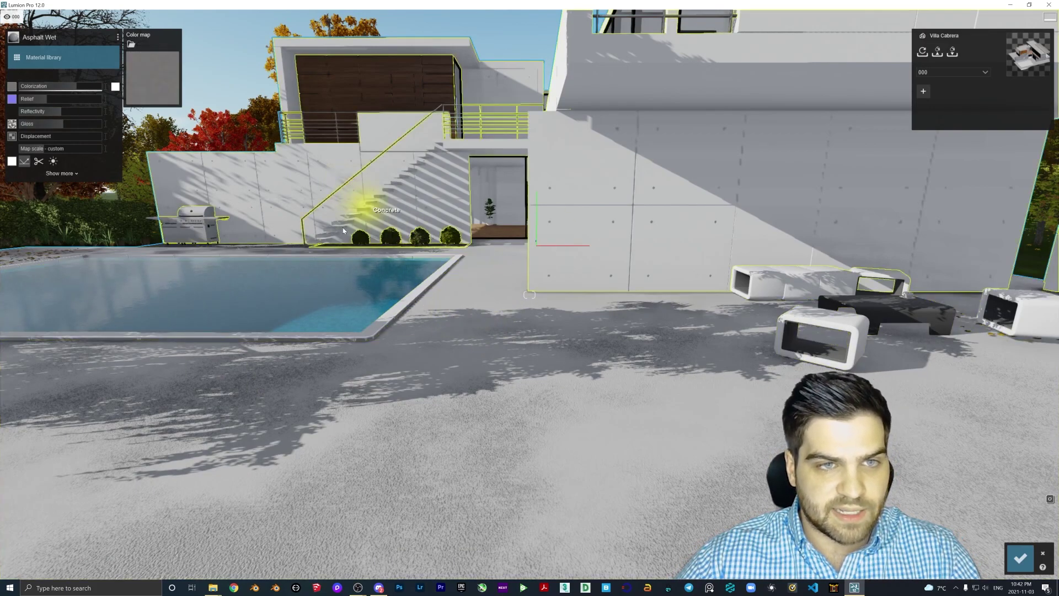
pyautogui.moveTo(489, 418); pyautogui.dragTo(492, 421, button='right')
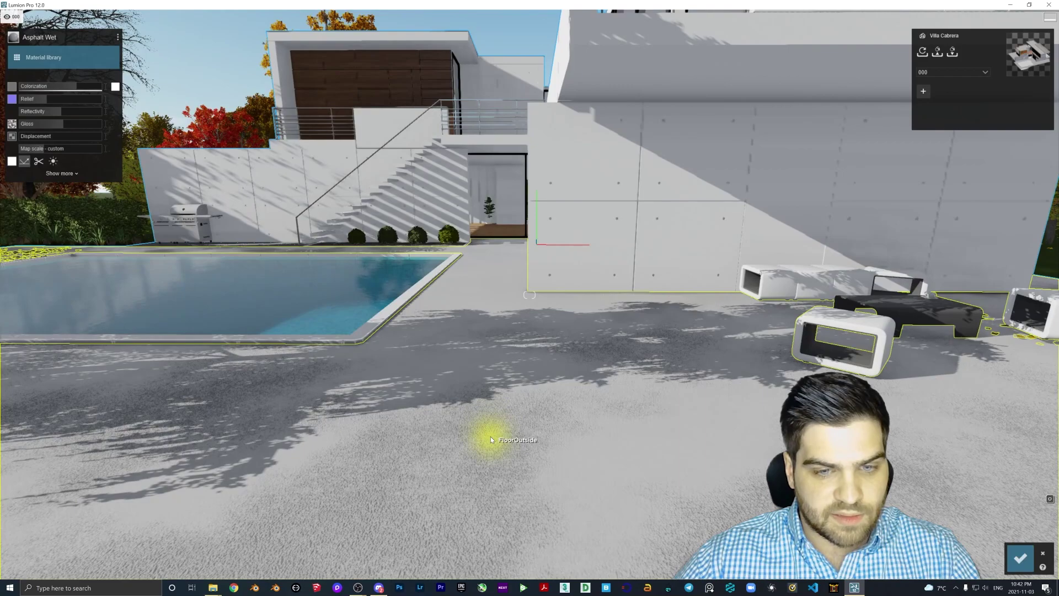
pyautogui.click(13, 88)
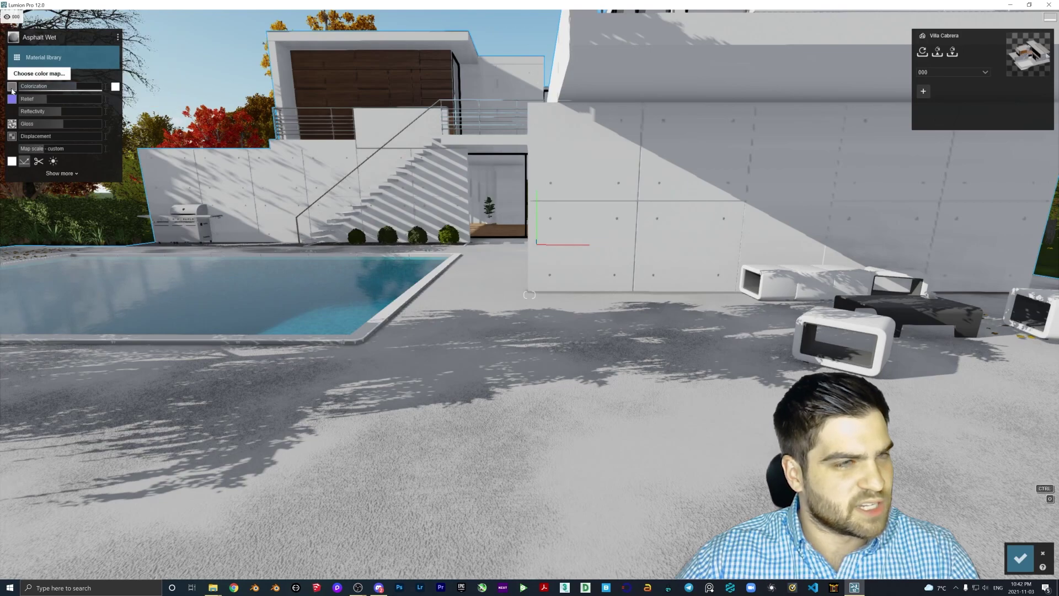
pyautogui.click(132, 47)
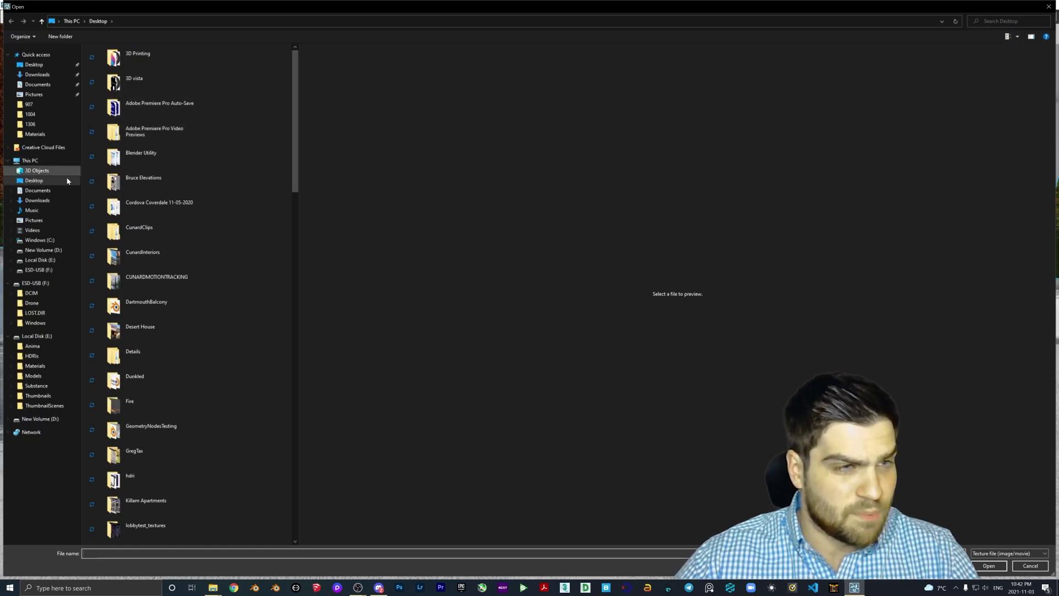
# Step: Load TWF-0040 Diffuse 4K from E:\Materials\Wood Floors\TWF-0040 4K\textures as the colour map
pyautogui.click(44, 265)
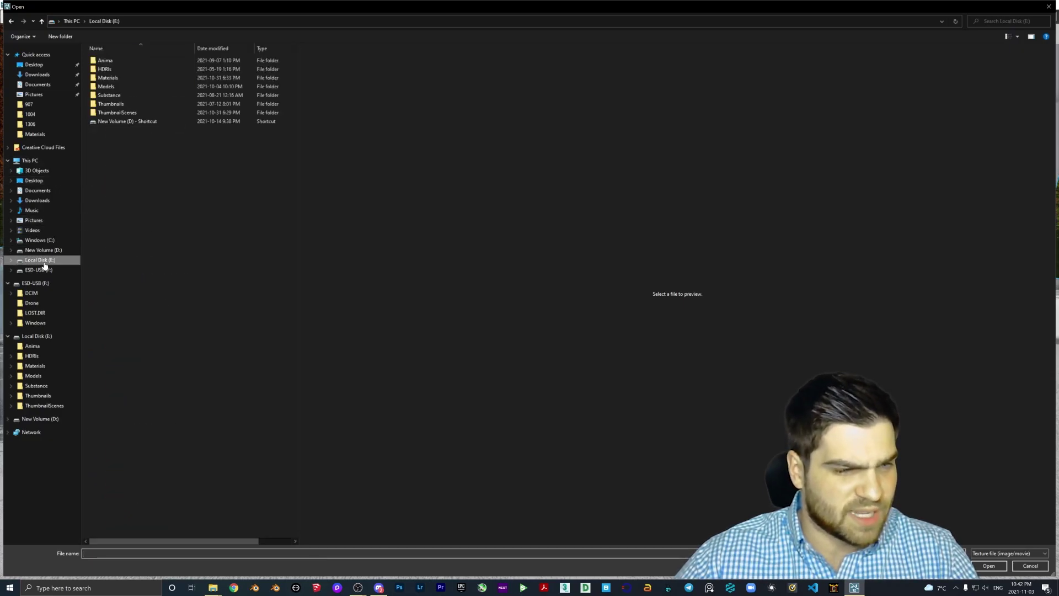
pyautogui.doubleClick(108, 78)
pyautogui.click(114, 287)
pyautogui.doubleClick(114, 288)
pyautogui.scroll(-10, 163, 199)
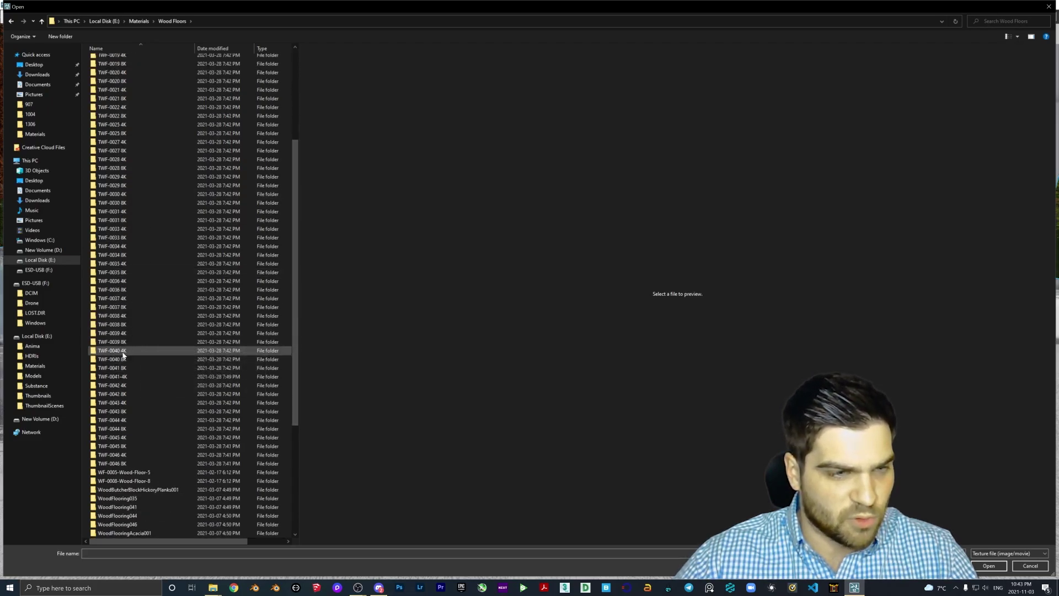
pyautogui.doubleClick(123, 354)
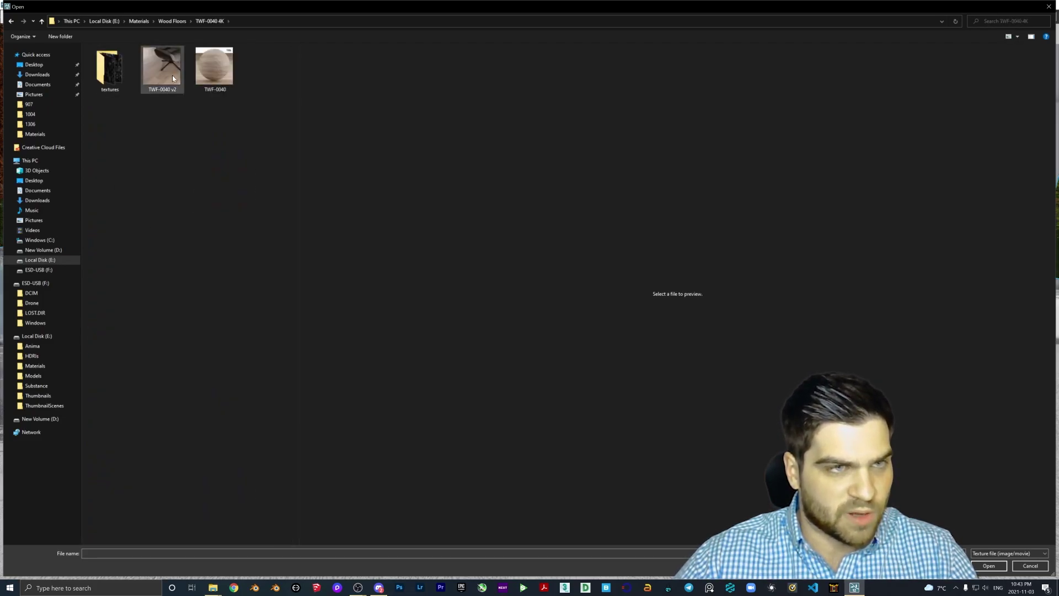
pyautogui.doubleClick(110, 67)
pyautogui.doubleClick(120, 114)
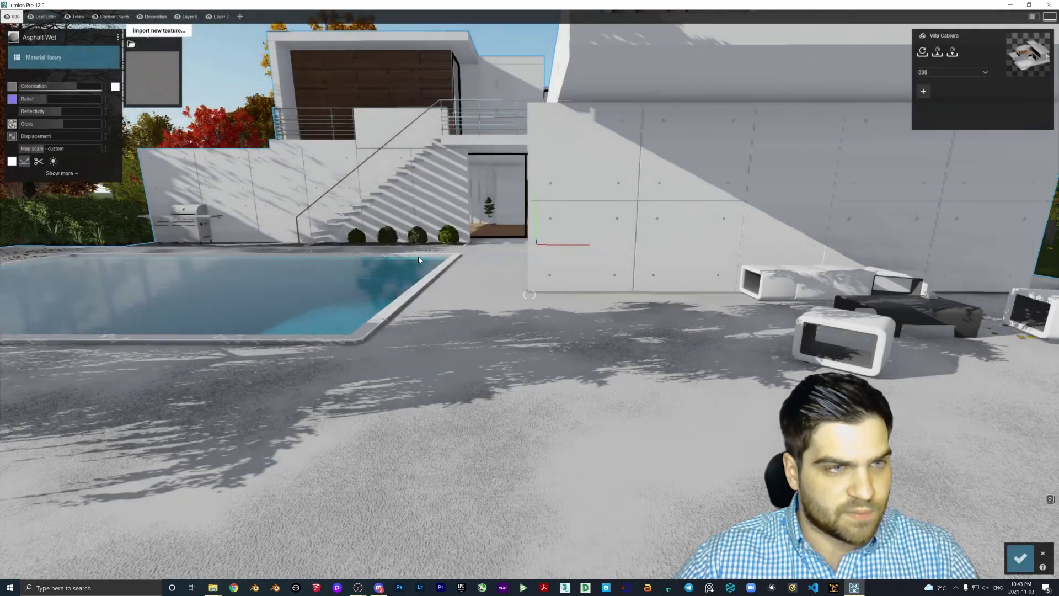
# Step: Load TWF-0040 Normal Map 4K as the floor's relief normal map
pyautogui.click(14, 100)
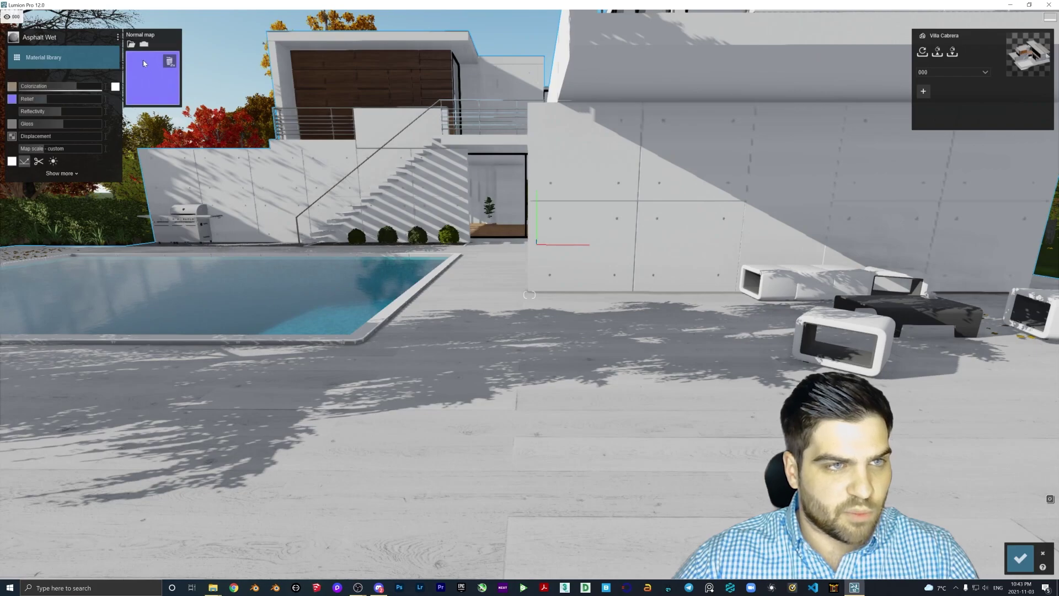
pyautogui.click(132, 45)
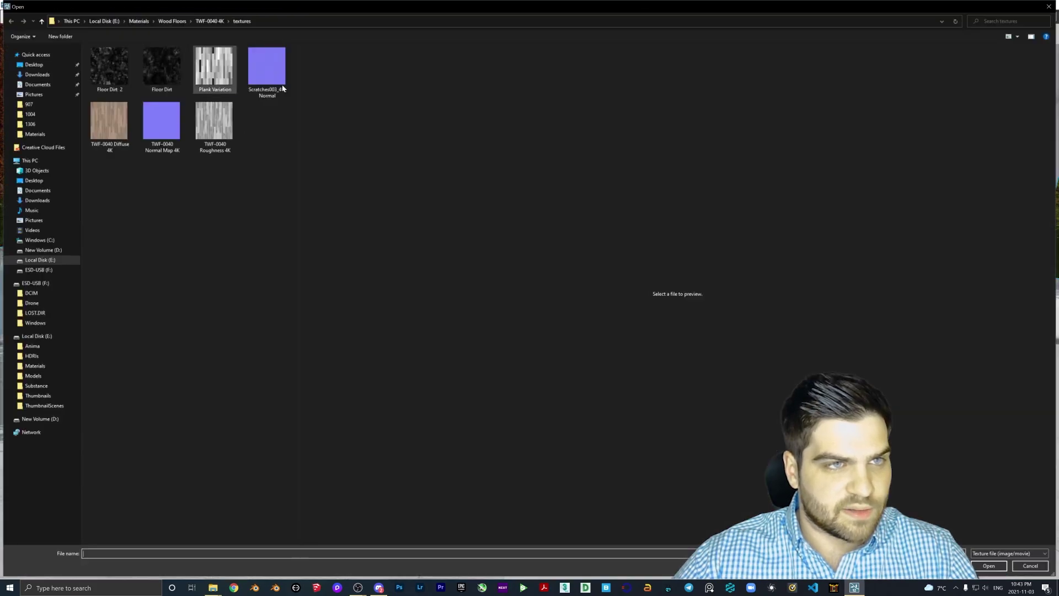
pyautogui.click(162, 132)
pyautogui.doubleClick(161, 133)
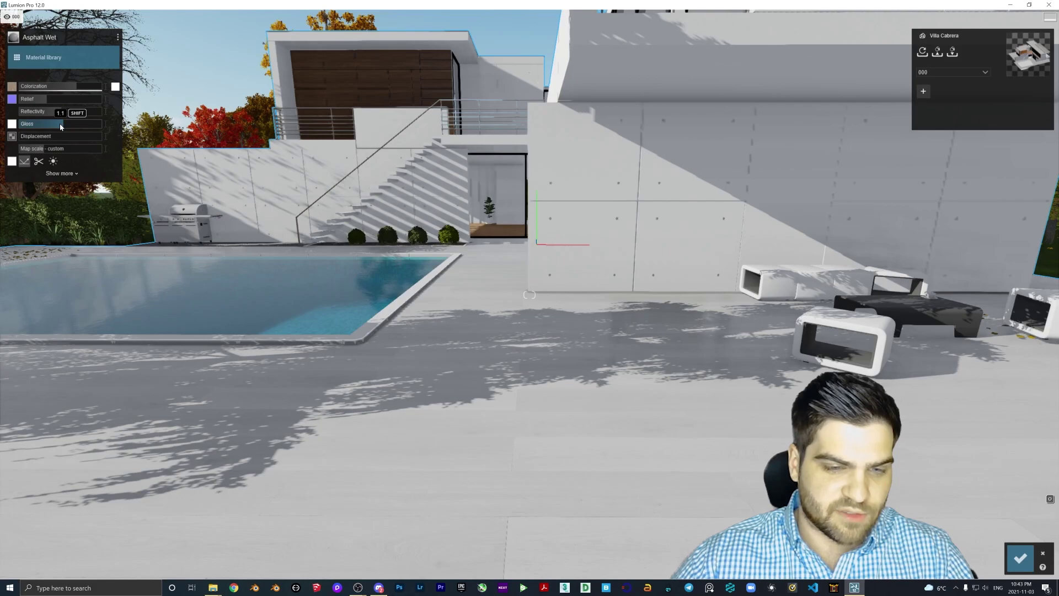
# Step: Set Colorization to 0.0 for natural wood, then browse for a gloss map texture
pyautogui.moveTo(78, 86); pyautogui.dragTo(1, 88)
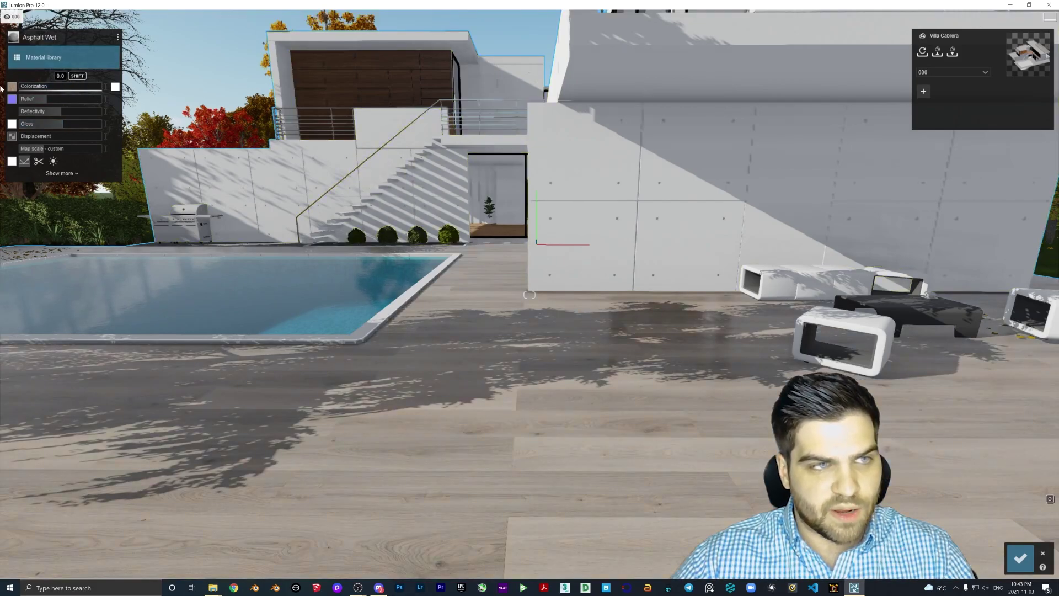
pyautogui.moveTo(555, 353); pyautogui.dragTo(515, 348, button='right')
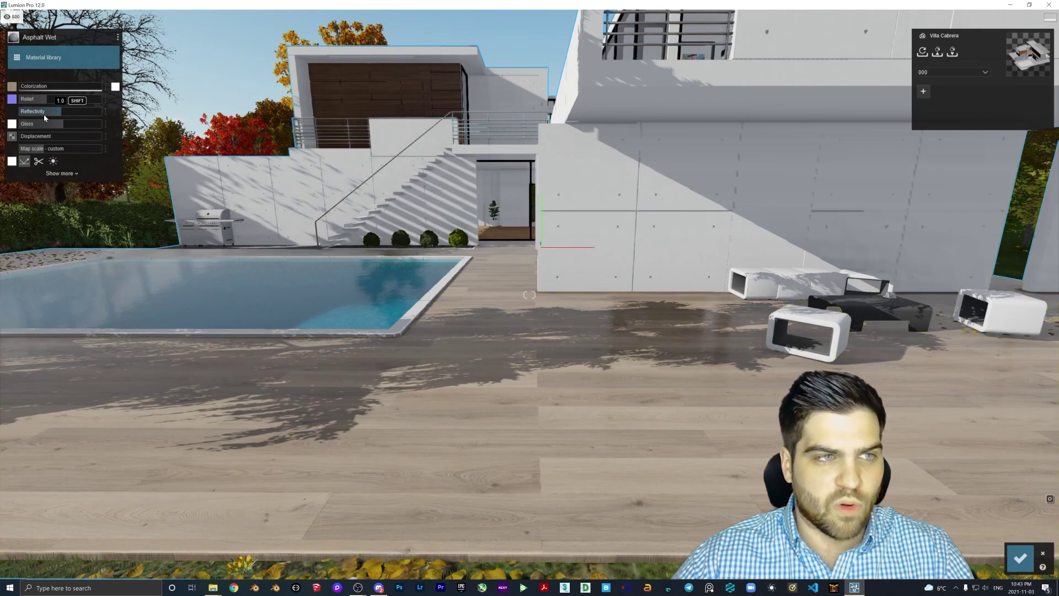
pyautogui.press('w')
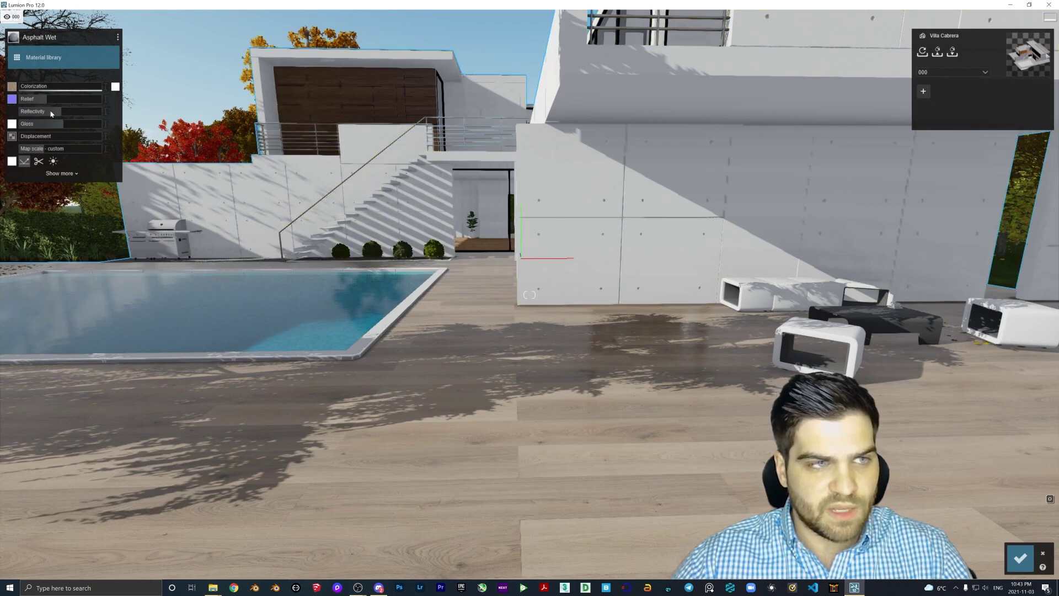
pyautogui.click(11, 124)
pyautogui.click(131, 45)
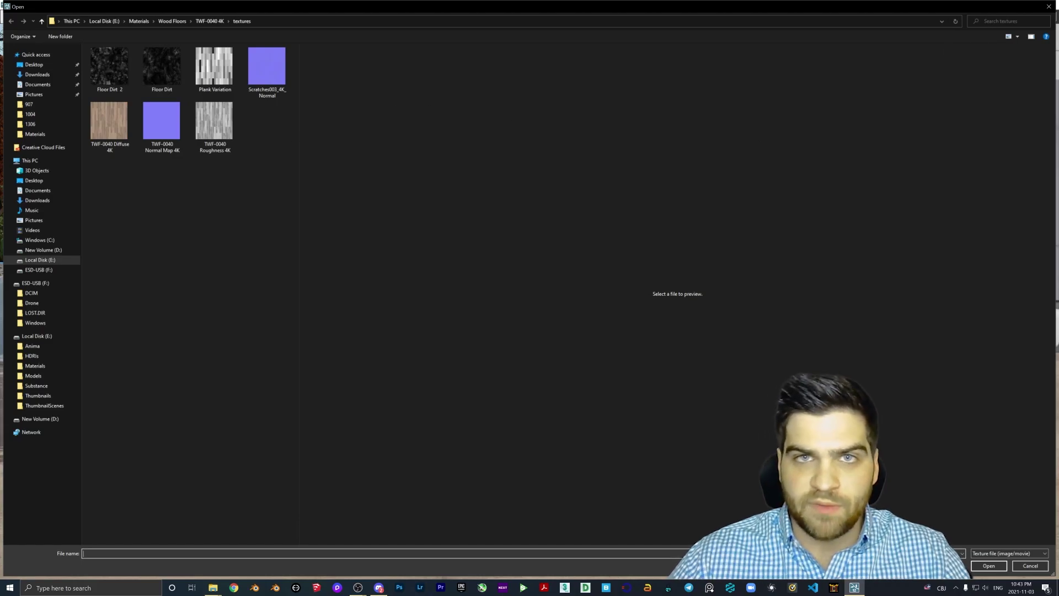
# Step: Cancel the gloss map file dialog and switch to Adobe Photoshop
pyautogui.click(1048, 7)
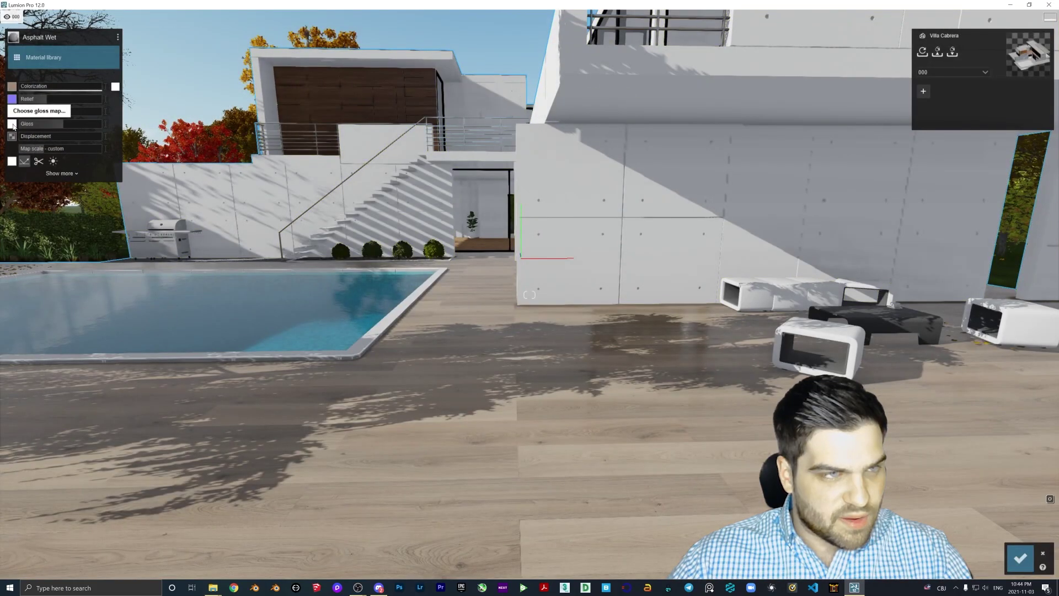
pyautogui.click(230, 530)
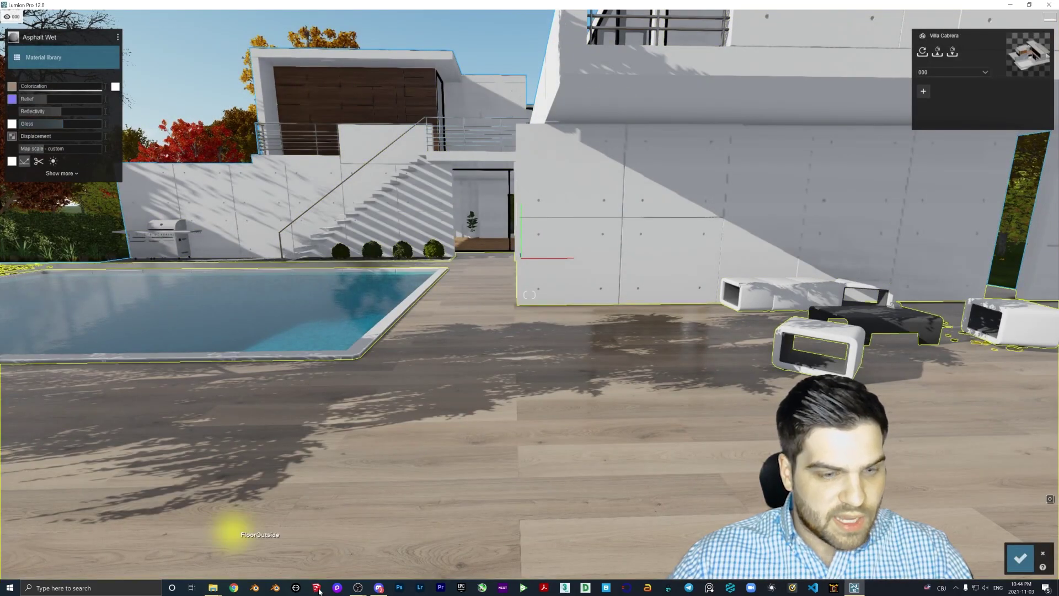
pyautogui.click(419, 588)
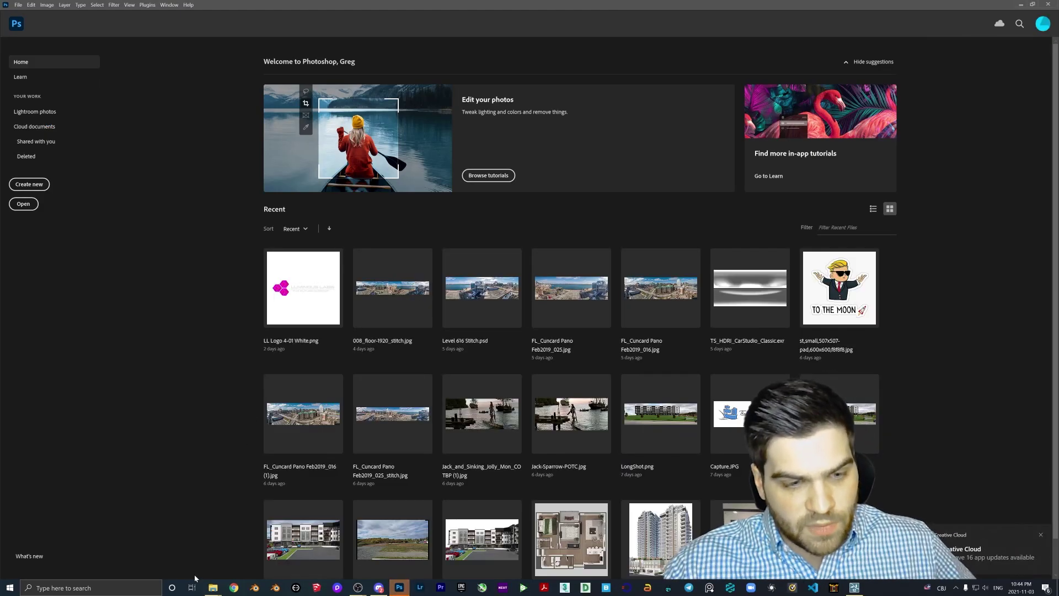
# Step: Drag TWF-0040 Roughness 4K from E:\Materials\Wood Floors\TWF-0040 4K\textures into Photoshop
pyautogui.click(213, 588)
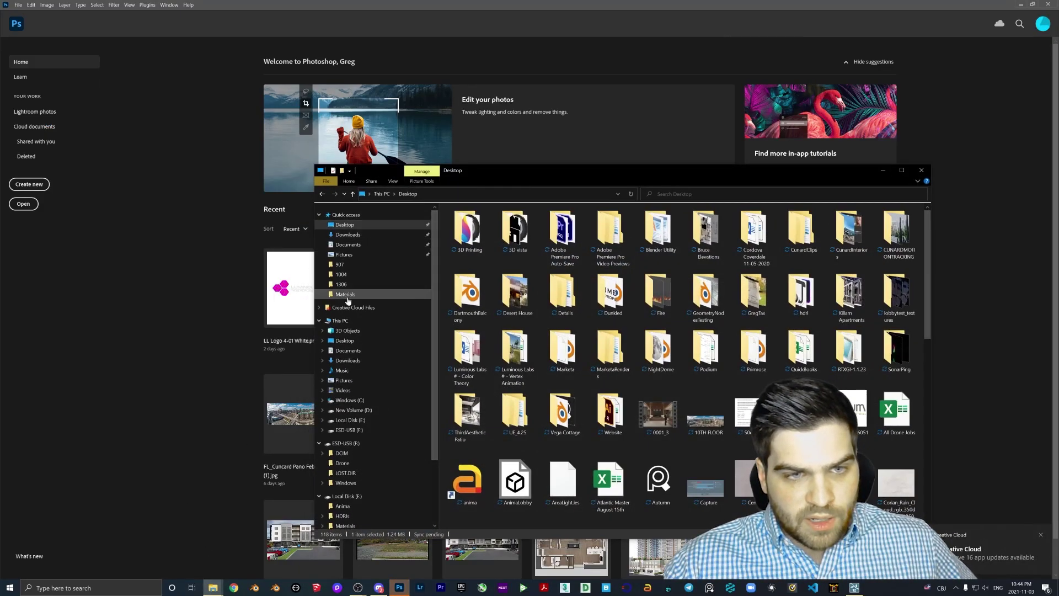
pyautogui.click(350, 420)
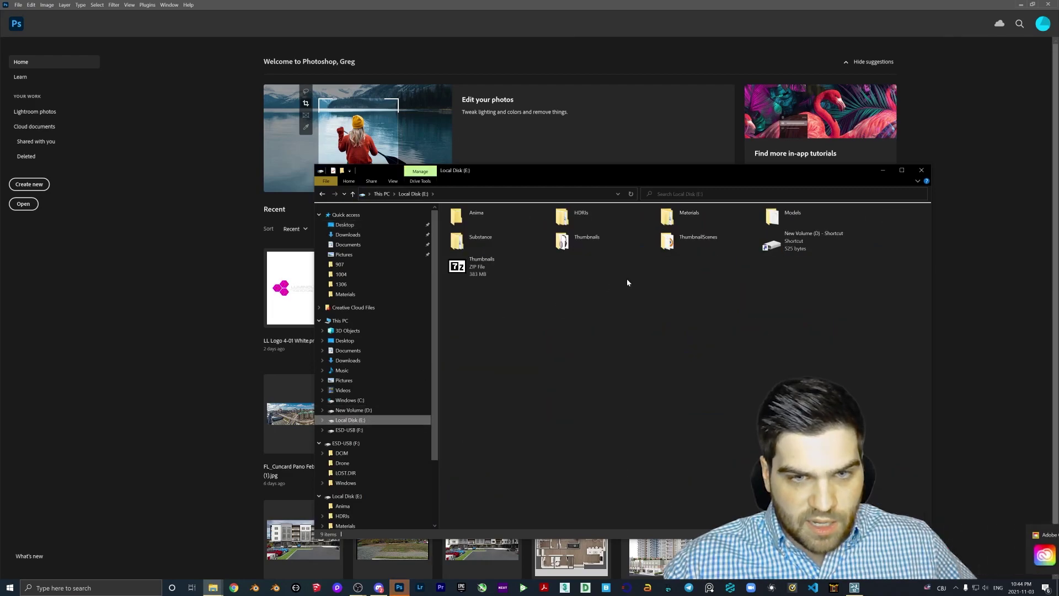
pyautogui.doubleClick(717, 219)
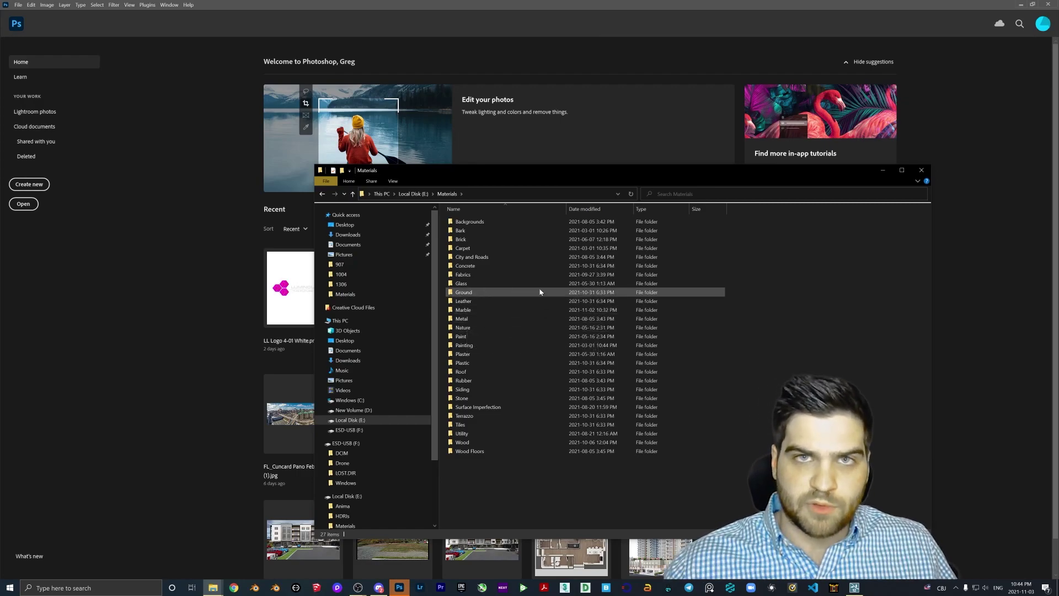
pyautogui.moveTo(540, 292)
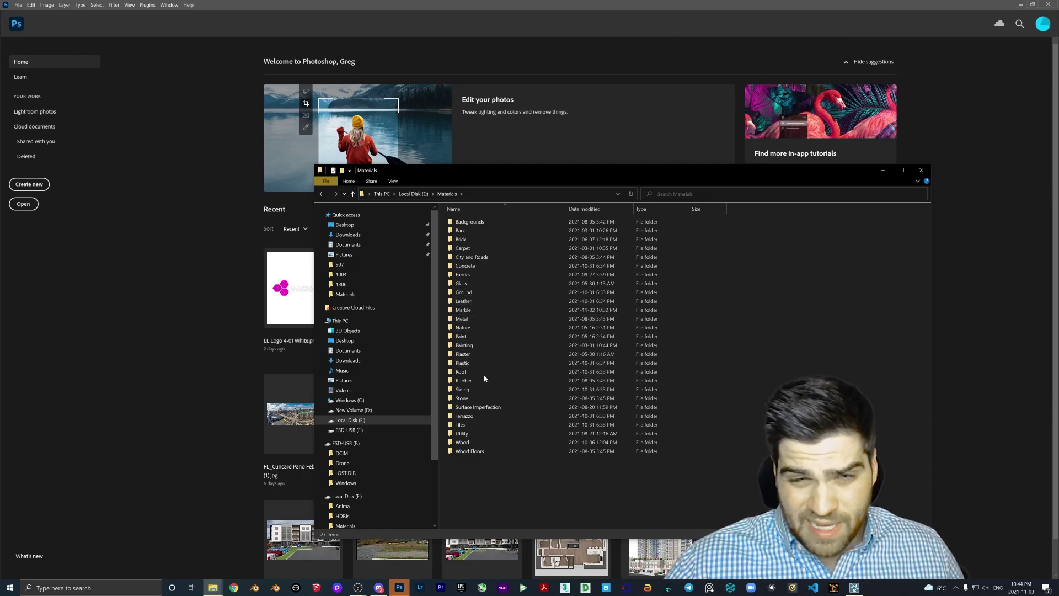
pyautogui.doubleClick(469, 451)
pyautogui.scroll(-5, 485, 458)
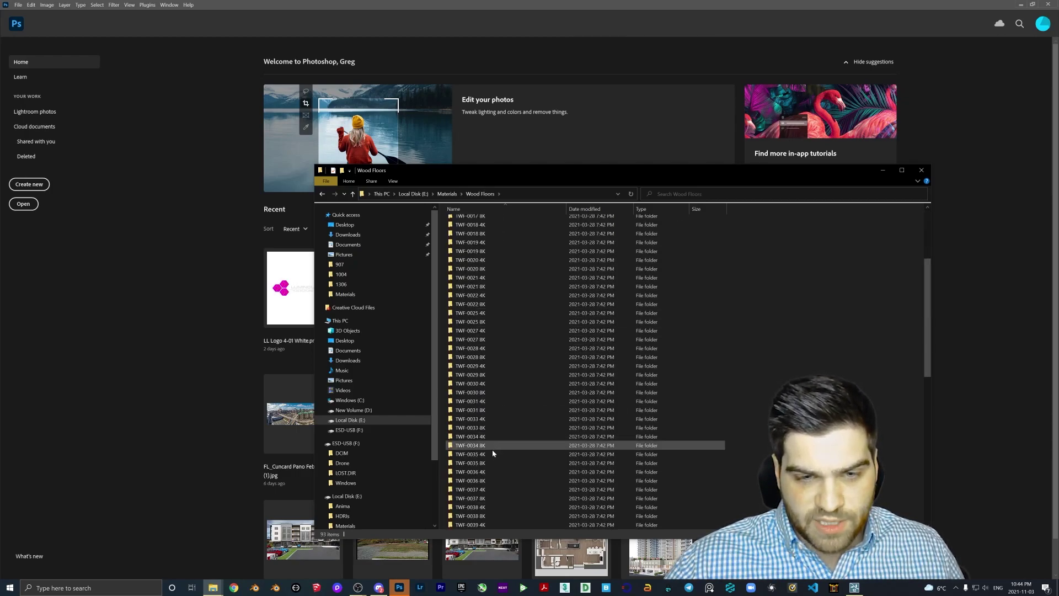
pyautogui.scroll(-1, 498, 463)
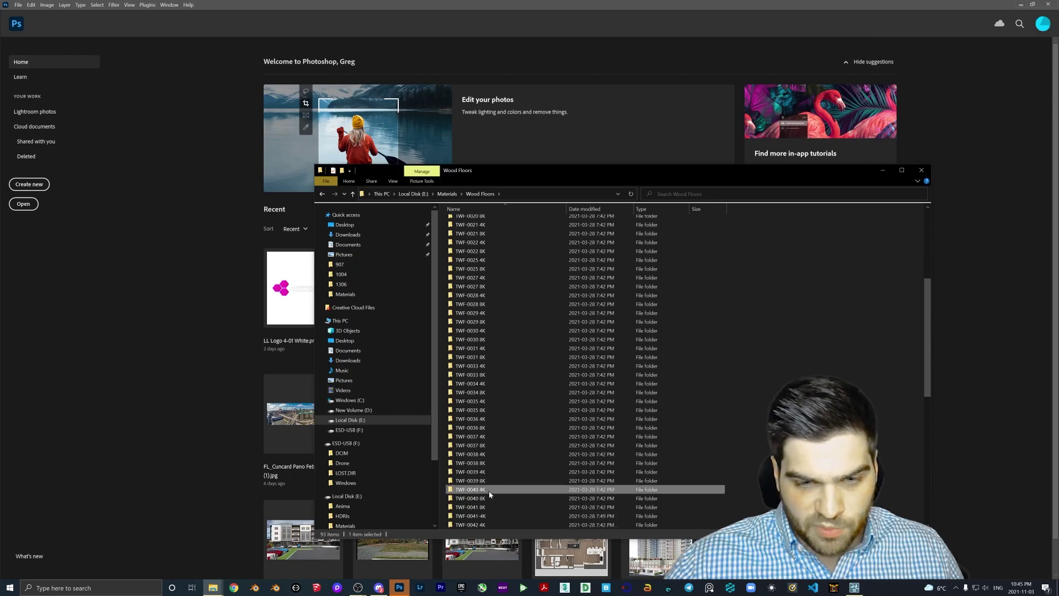
pyautogui.doubleClick(493, 489)
pyautogui.doubleClick(467, 226)
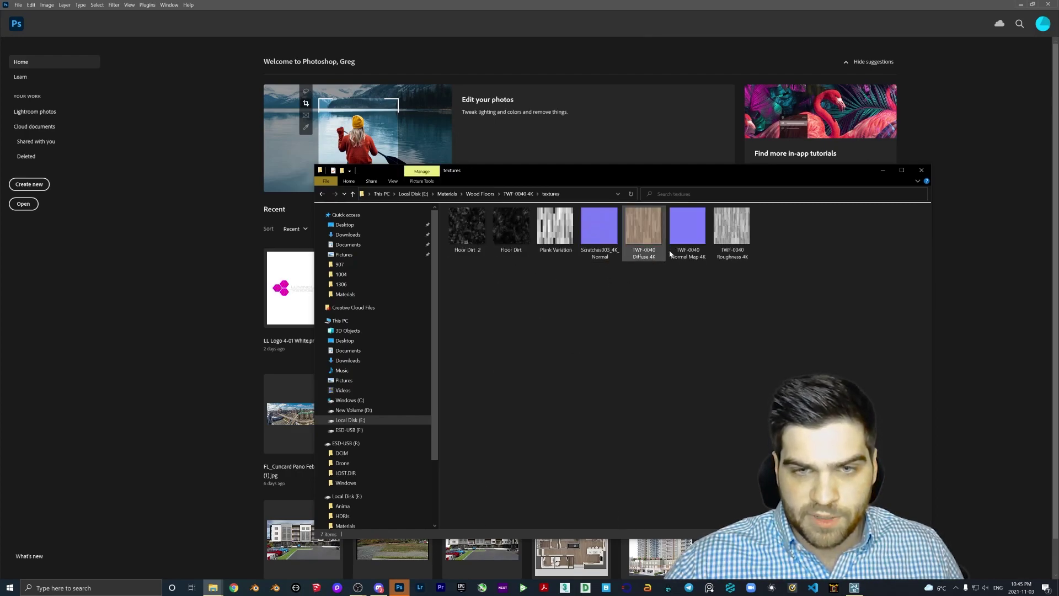
pyautogui.moveTo(734, 226); pyautogui.dragTo(651, 104)
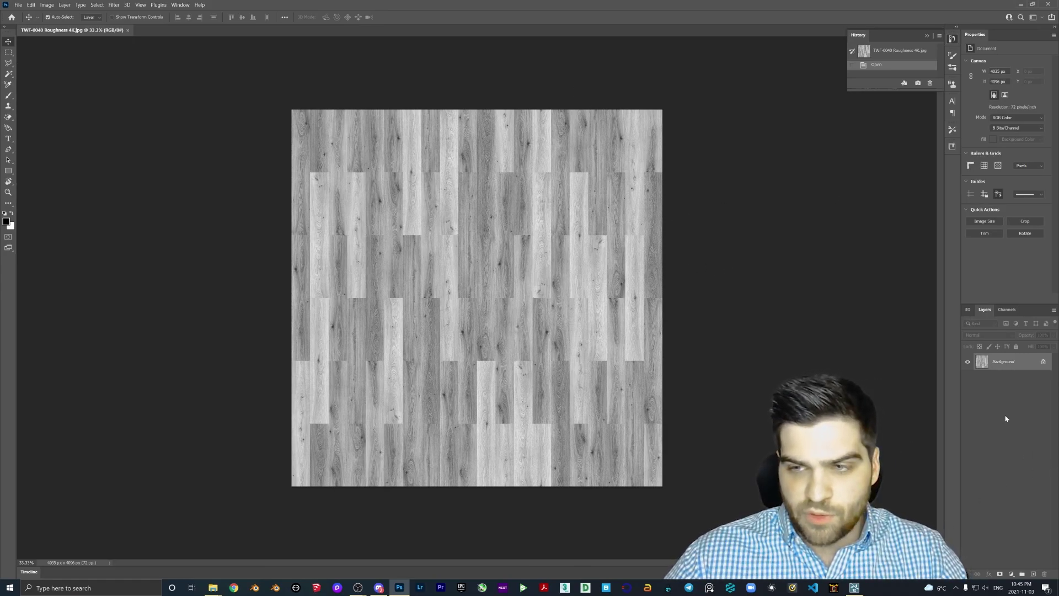
# Step: Unlock the background as Layer 0 and invert the roughness texture with Ctrl+I
pyautogui.click(1045, 362)
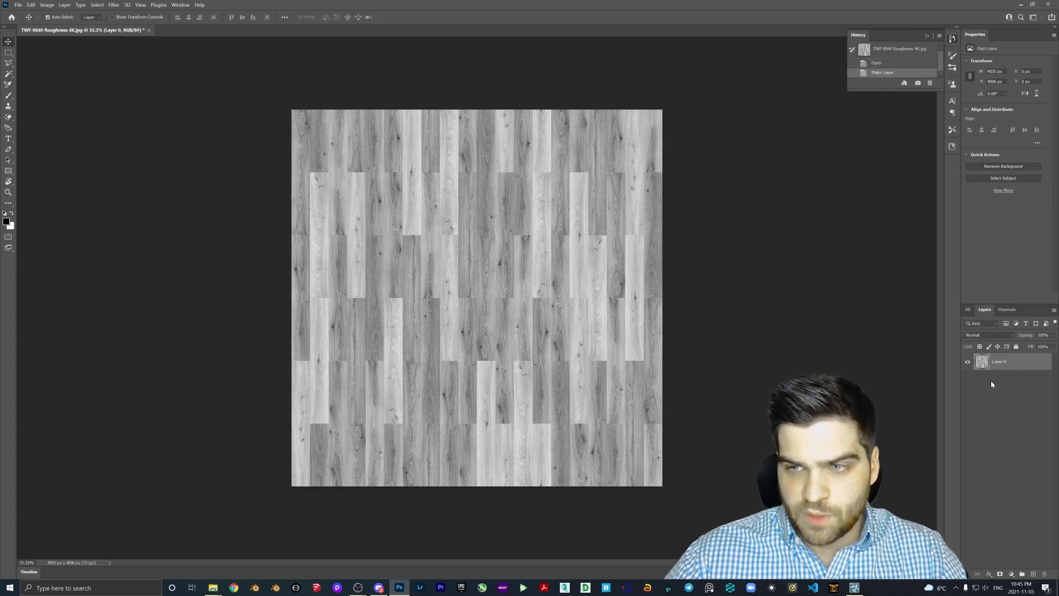
pyautogui.press('m')
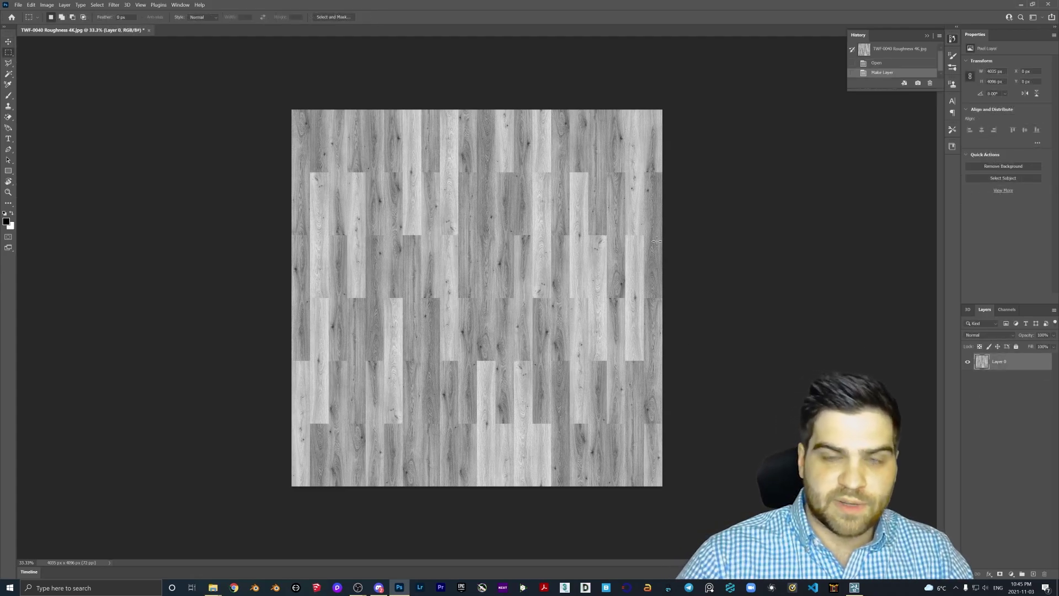
pyautogui.click(1003, 382)
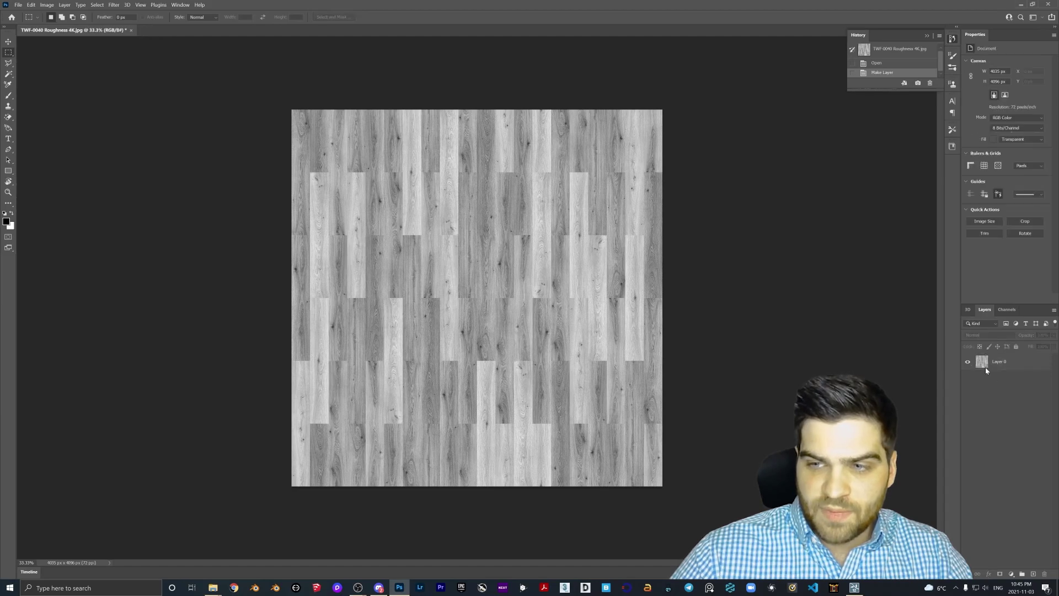
pyautogui.click(993, 364)
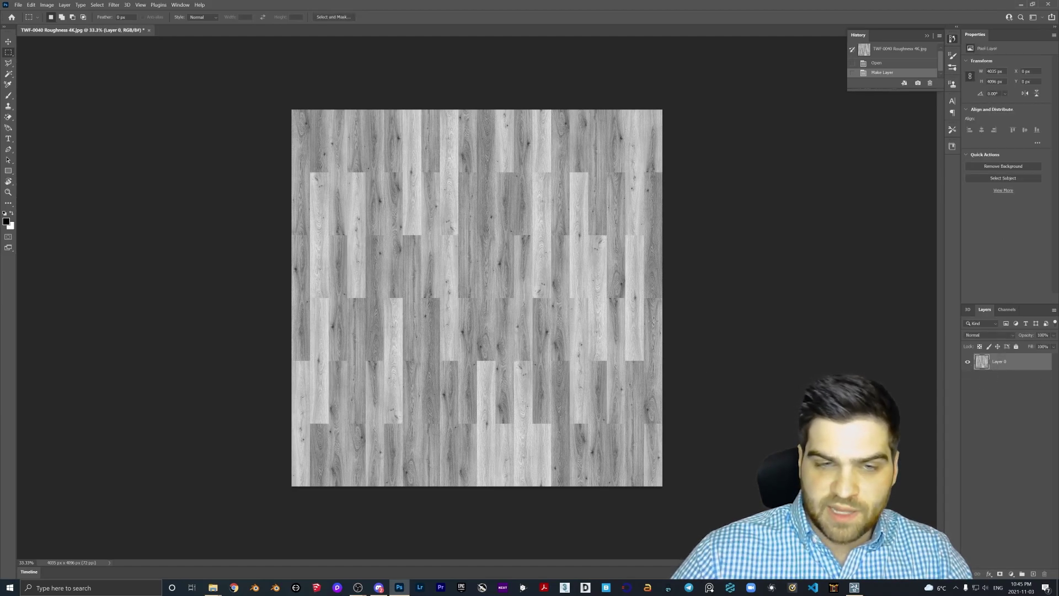
pyautogui.hotkey('ctrl', 'i')
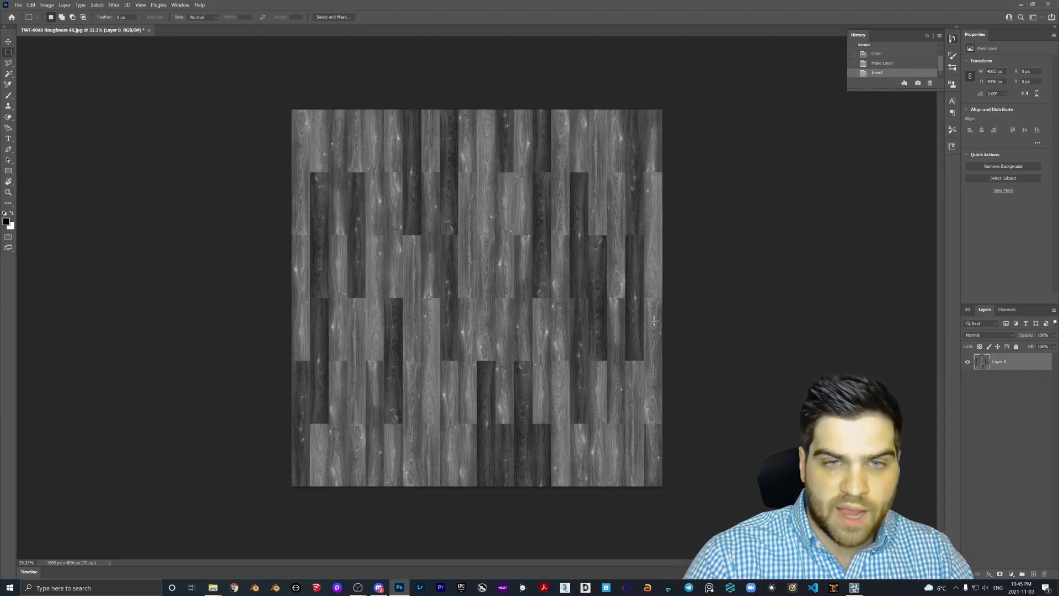
# Step: Export the inverted image as TWF-0040 Glossiness 4K
pyautogui.click(19, 5)
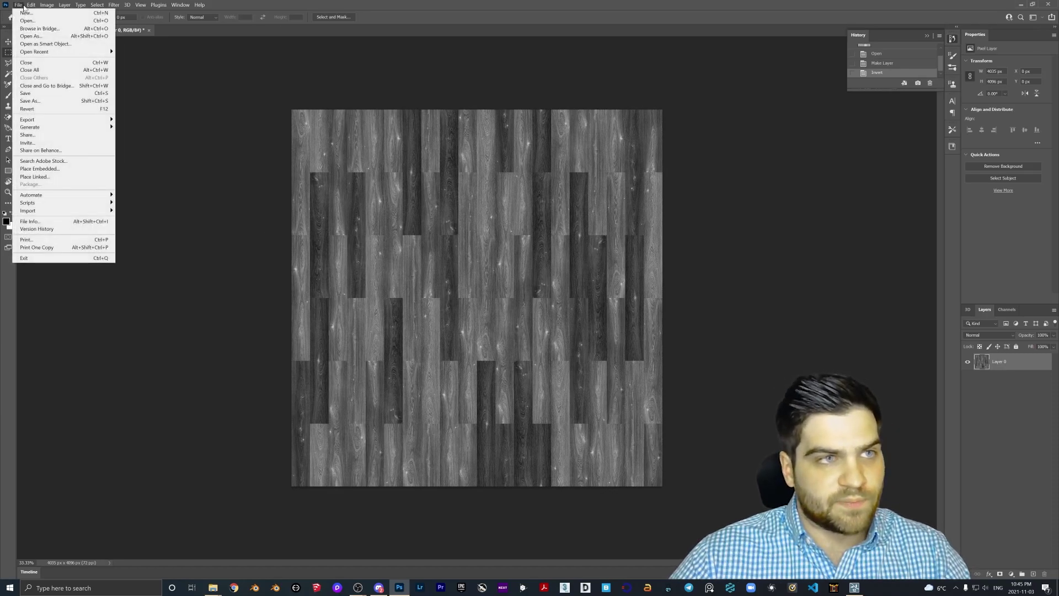
pyautogui.moveTo(27, 120)
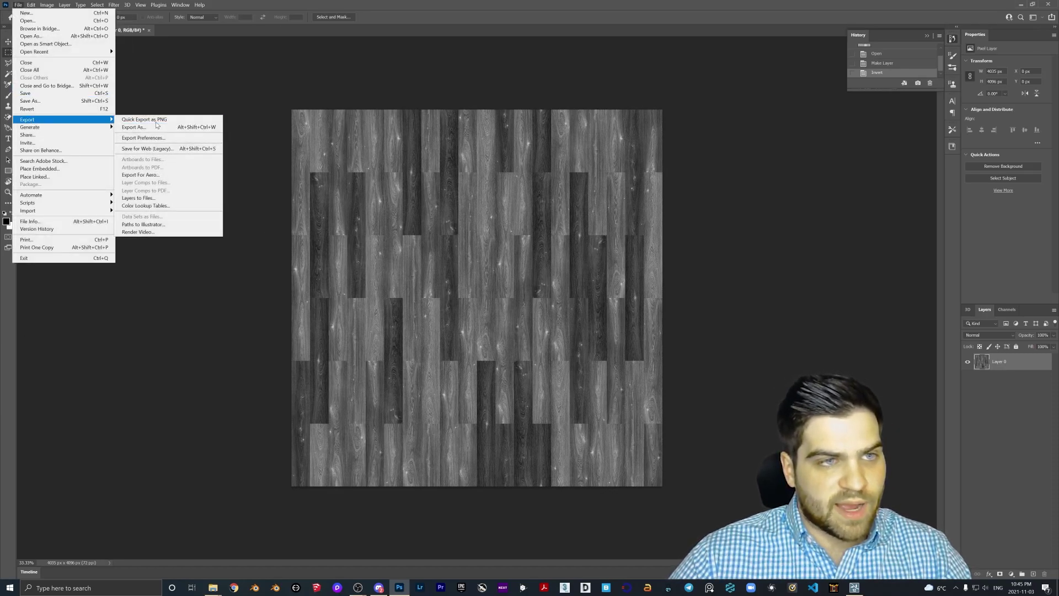
pyautogui.click(144, 119)
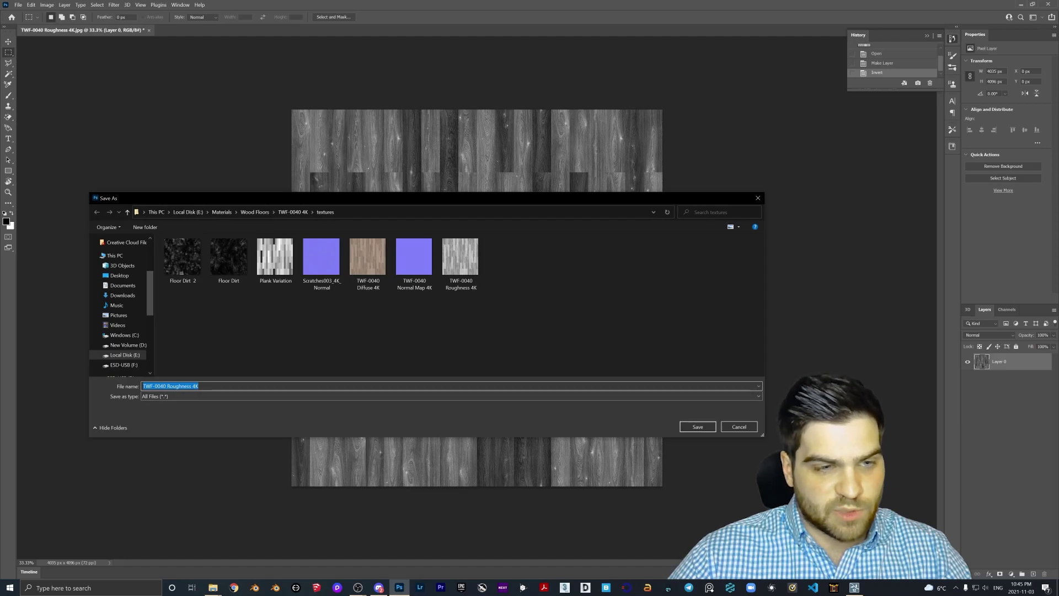
pyautogui.doubleClick(175, 386)
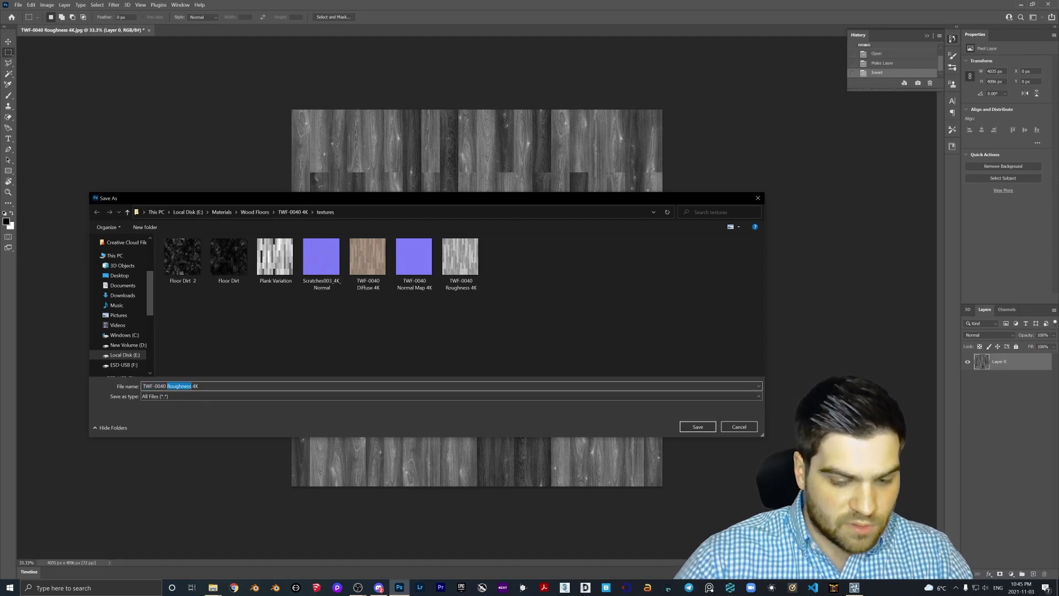
pyautogui.write('Glossiness')
pyautogui.press('Return')
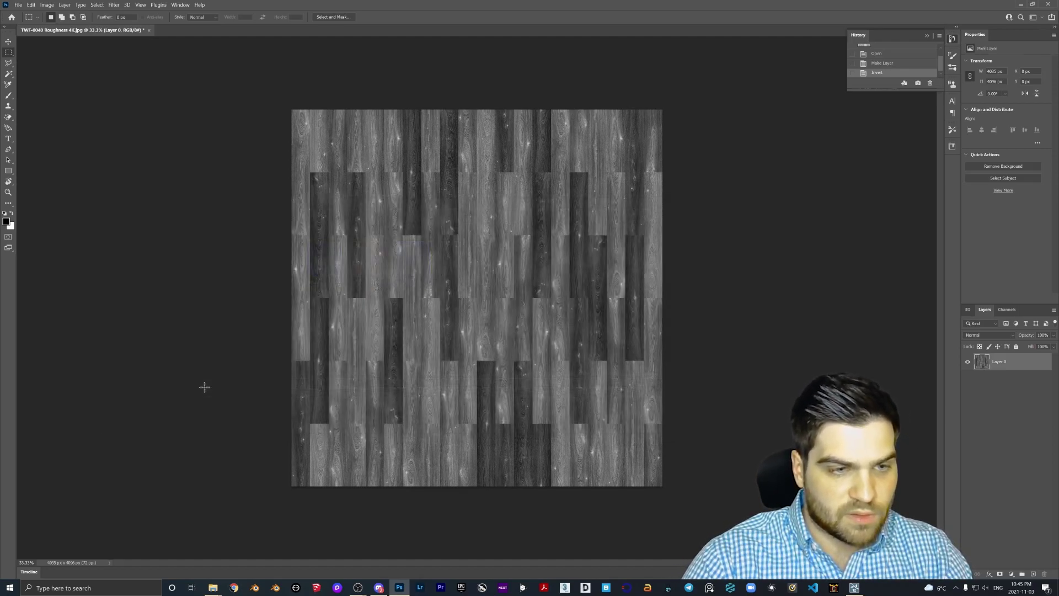
# Step: Launch Chrome, maximize its window and open the Photopea site
pyautogui.click(234, 588)
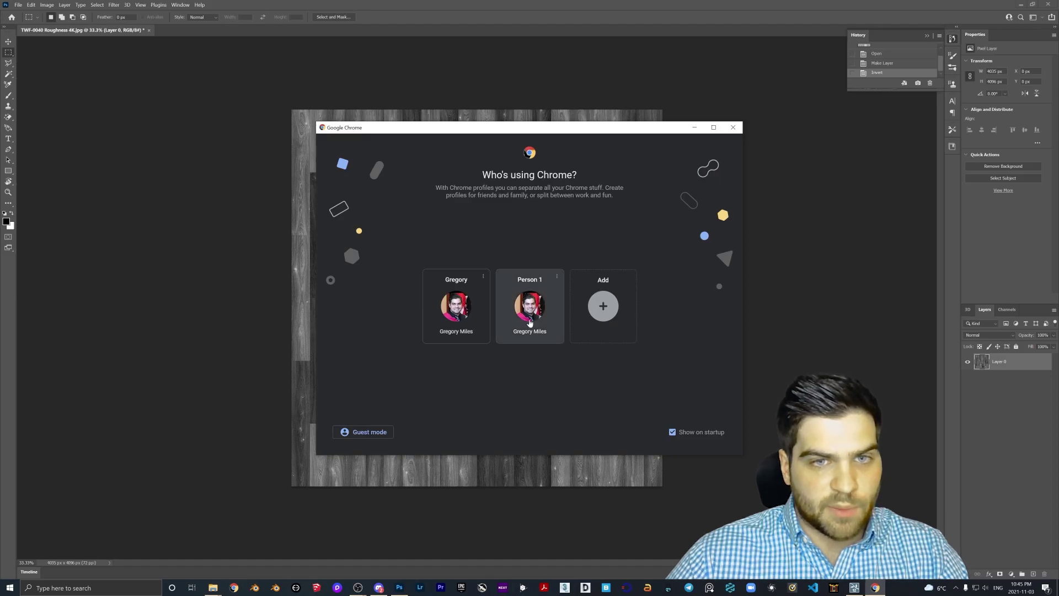
pyautogui.moveTo(517, 136); pyautogui.dragTo(1058, 136)
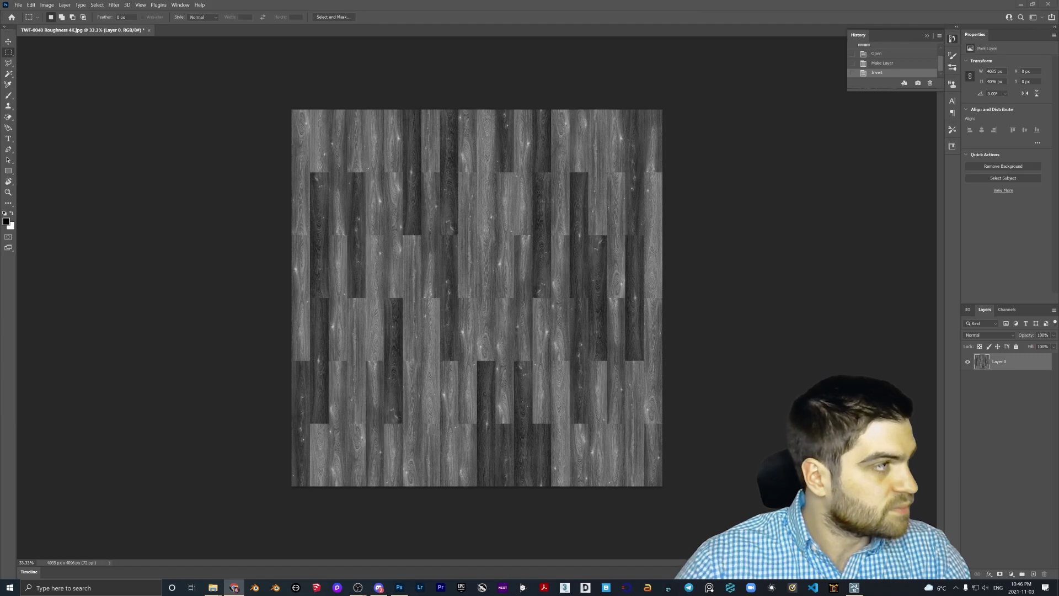
pyautogui.moveTo(1058, 251); pyautogui.dragTo(309, 251)
pyautogui.doubleClick(309, 252)
pyautogui.click(106, 127)
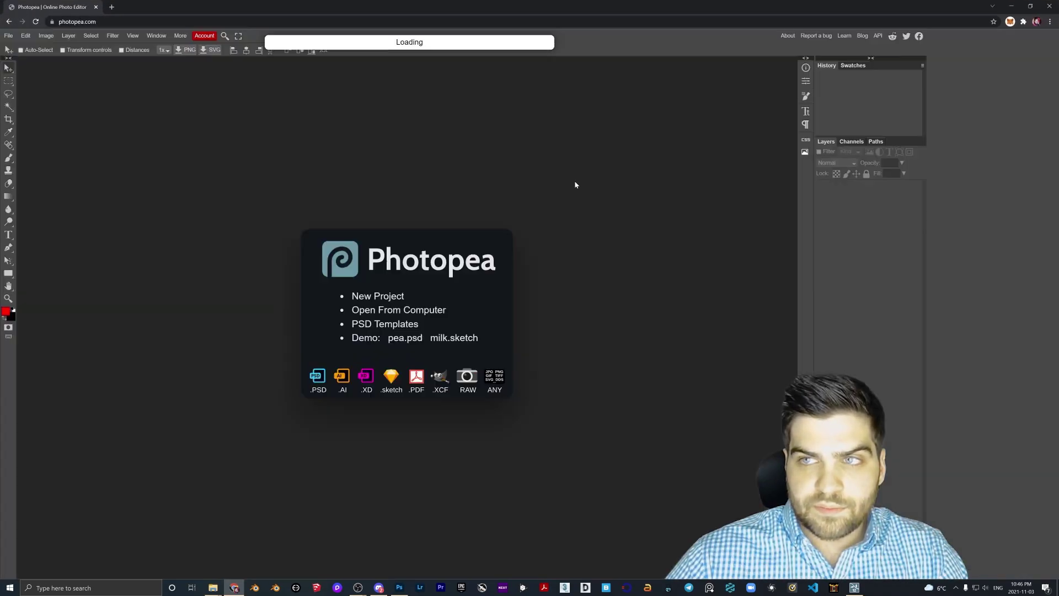
# Step: Drag TWF-0040 Roughness 4K into Photopea and invert it
pyautogui.moveTo(213, 587)
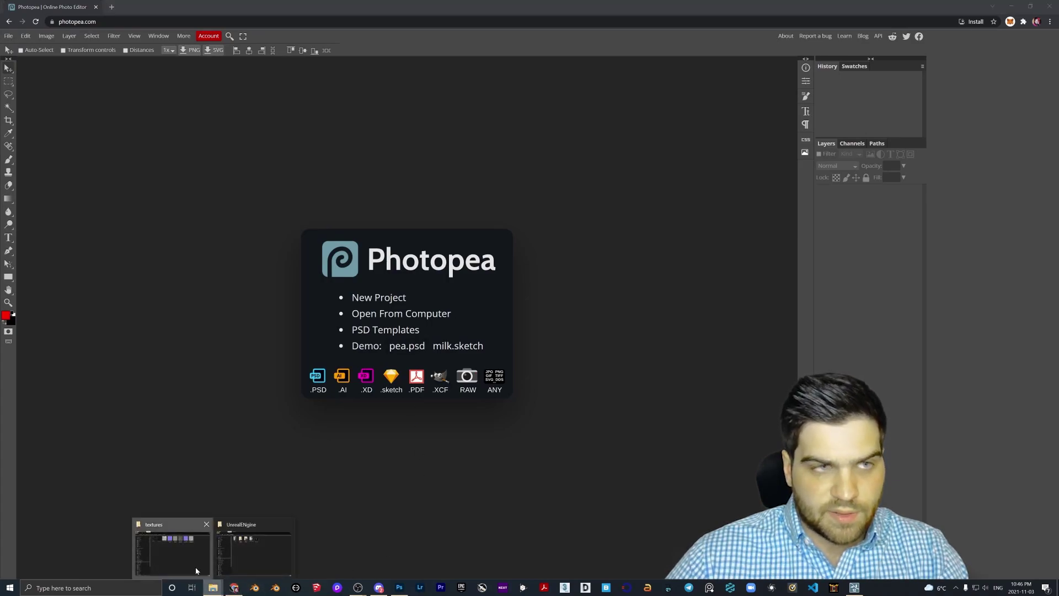
pyautogui.click(254, 546)
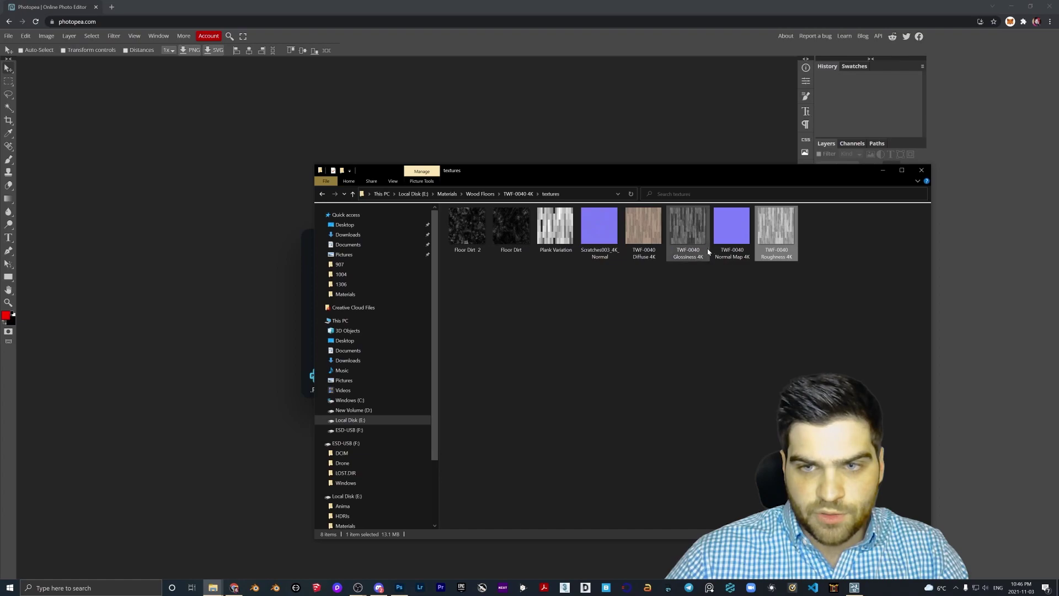
pyautogui.moveTo(787, 249); pyautogui.dragTo(337, 138)
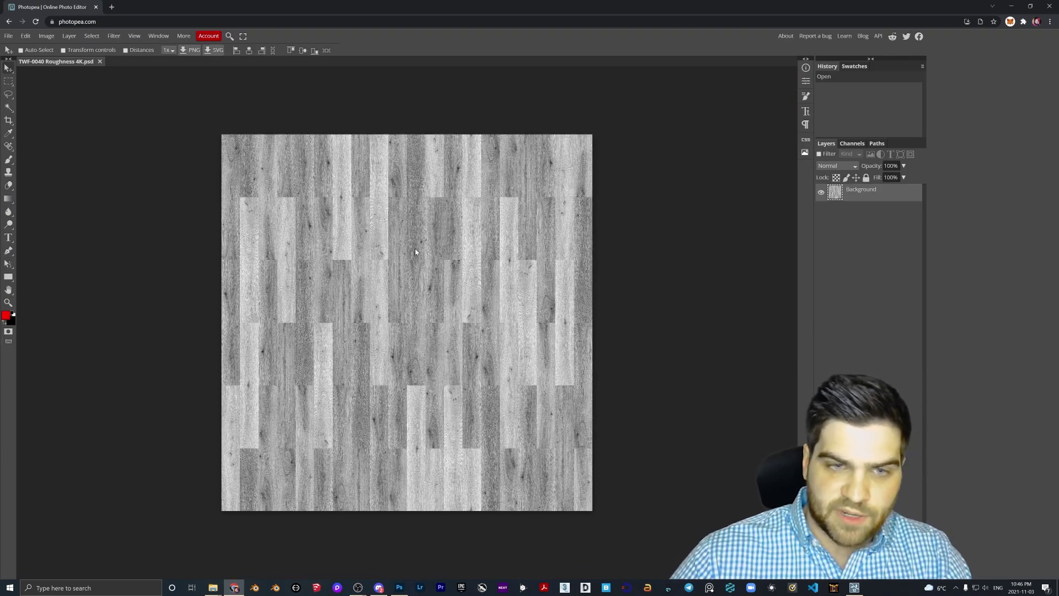
pyautogui.press('ctrl')
pyautogui.hotkey('ctrl', 'i')
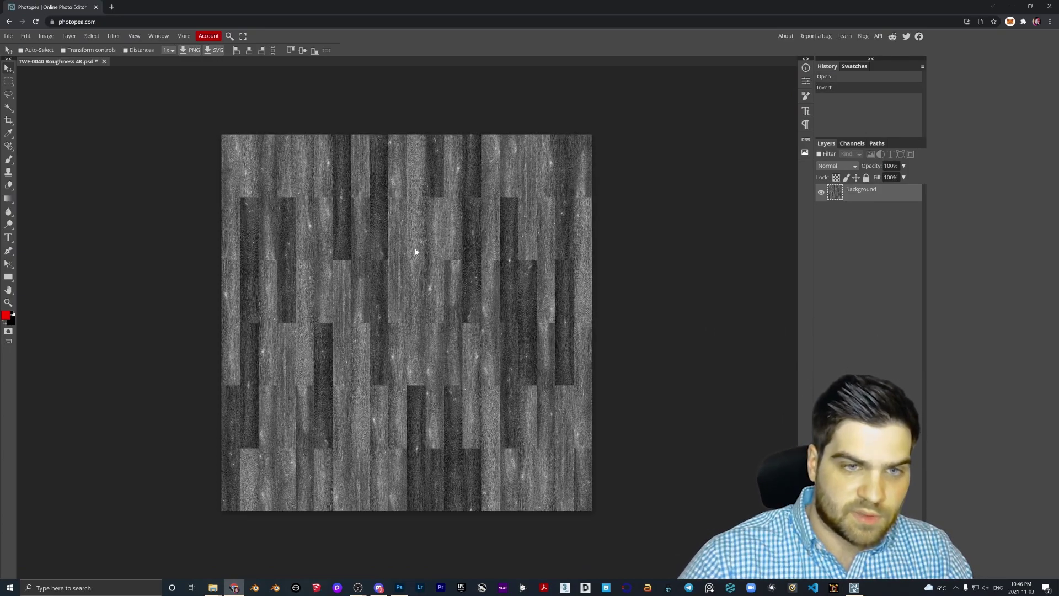
# Step: Export the inverted image as a 4035×4096 PNG and download it
pyautogui.click(9, 36)
pyautogui.moveTo(33, 156)
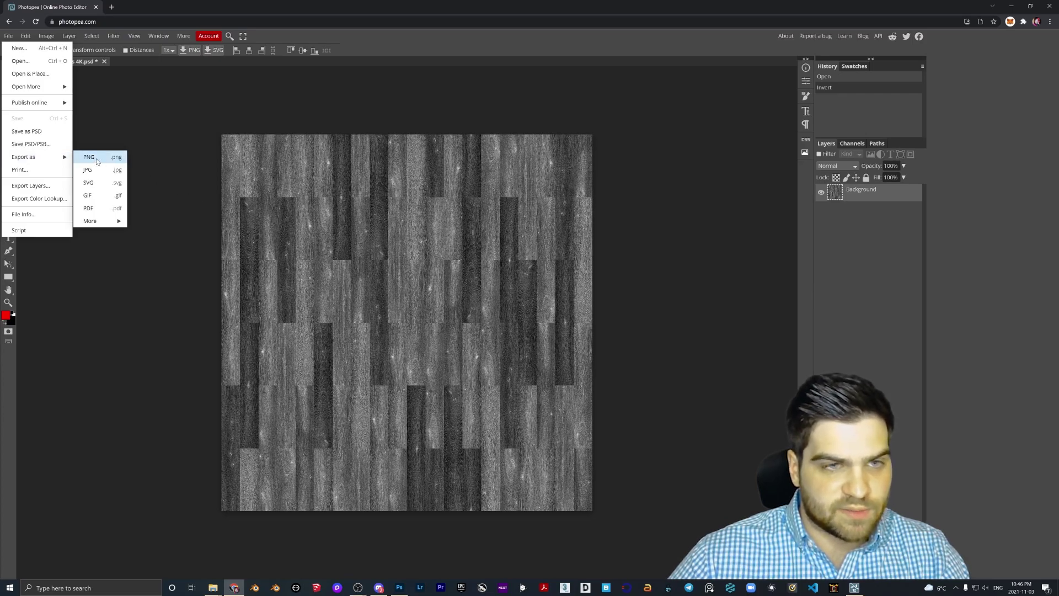
pyautogui.click(97, 160)
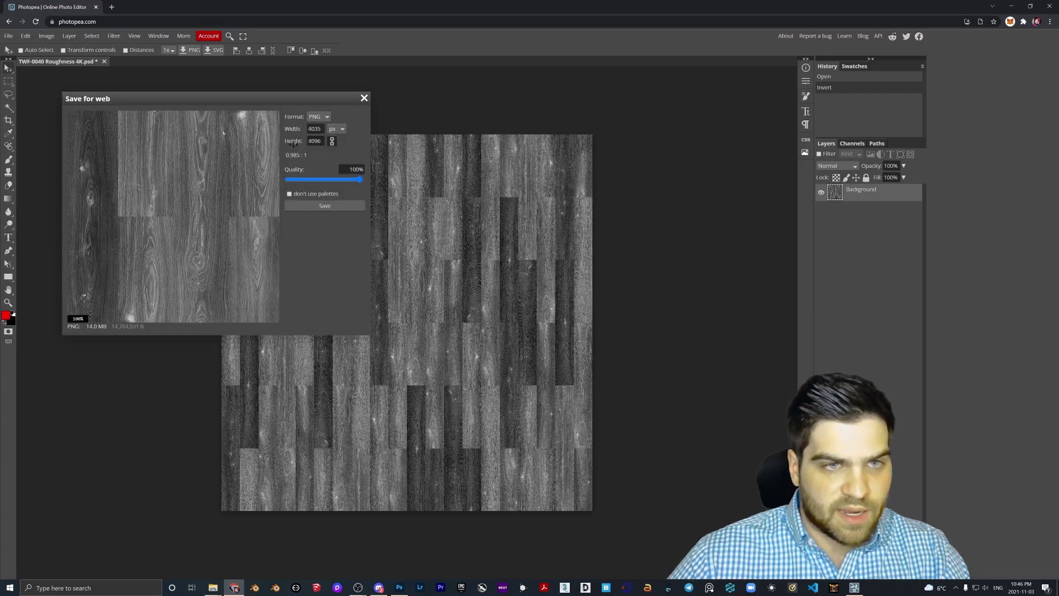
pyautogui.click(320, 207)
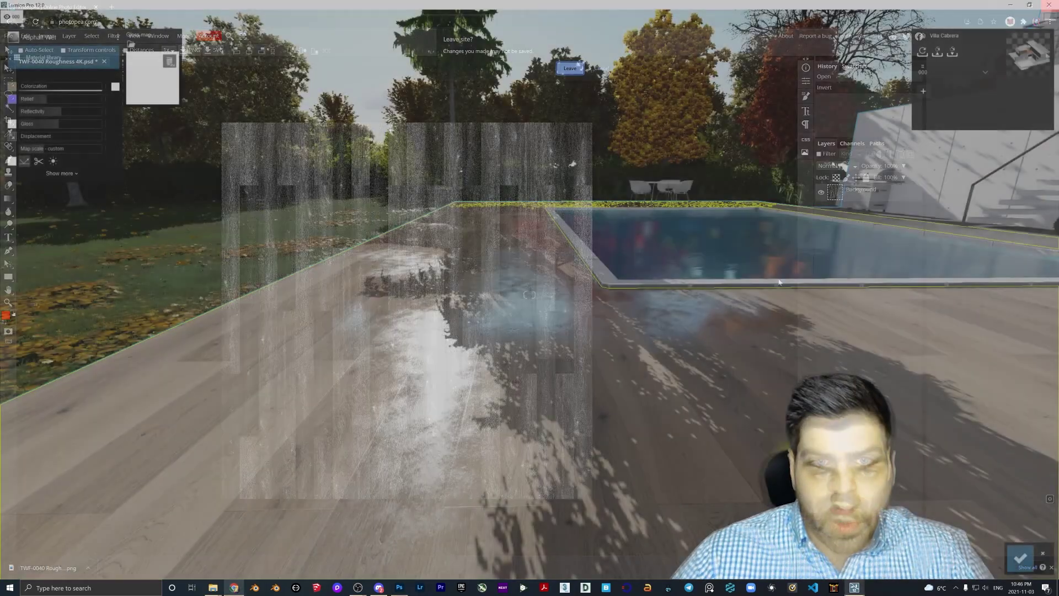
# Step: Fly the camera back toward the pool and open the floor material's Gloss map slot
pyautogui.press('w')
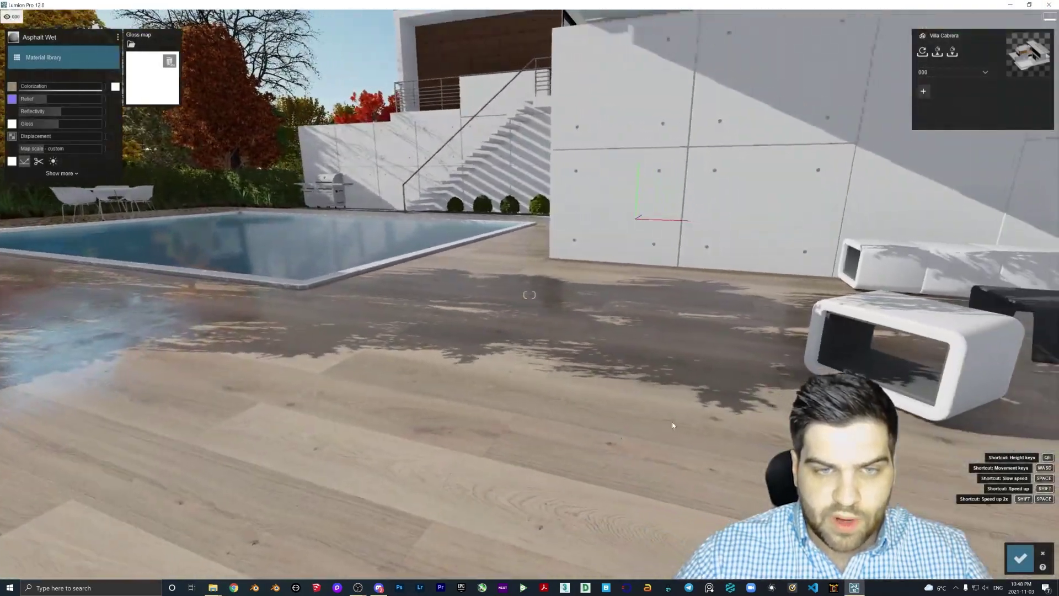
pyautogui.press('s')
pyautogui.moveTo(672, 425); pyautogui.dragTo(563, 364, button='right')
pyautogui.press('s')
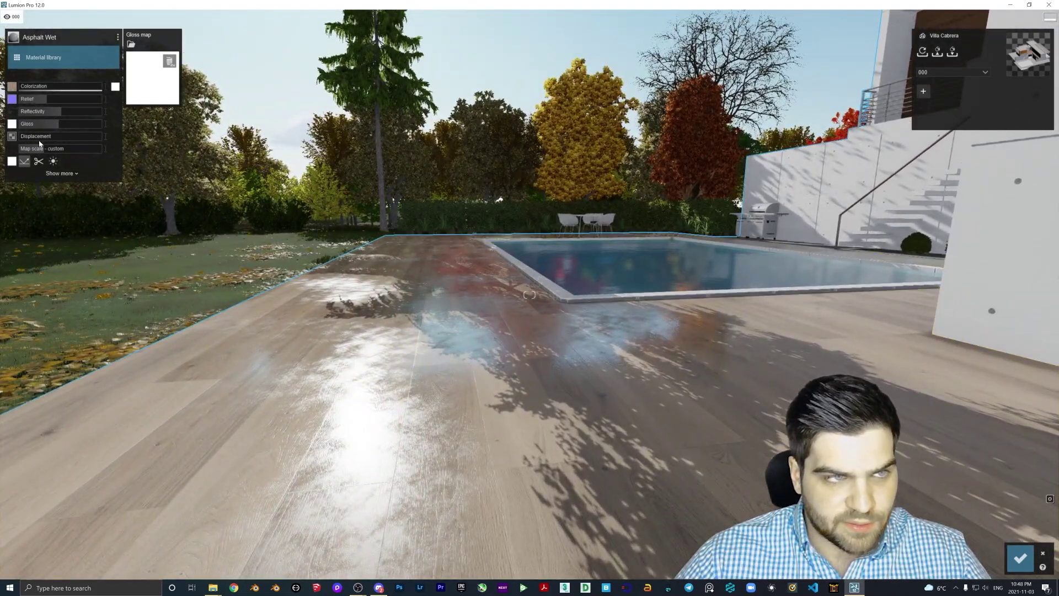
pyautogui.moveTo(557, 332); pyautogui.dragTo(539, 331, button='right')
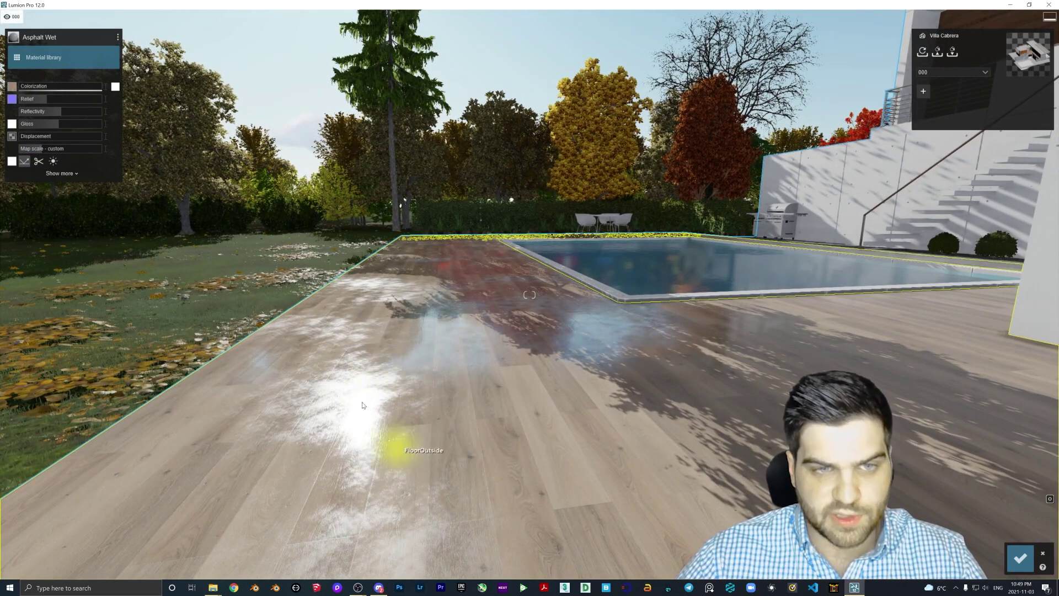
pyautogui.click(45, 148)
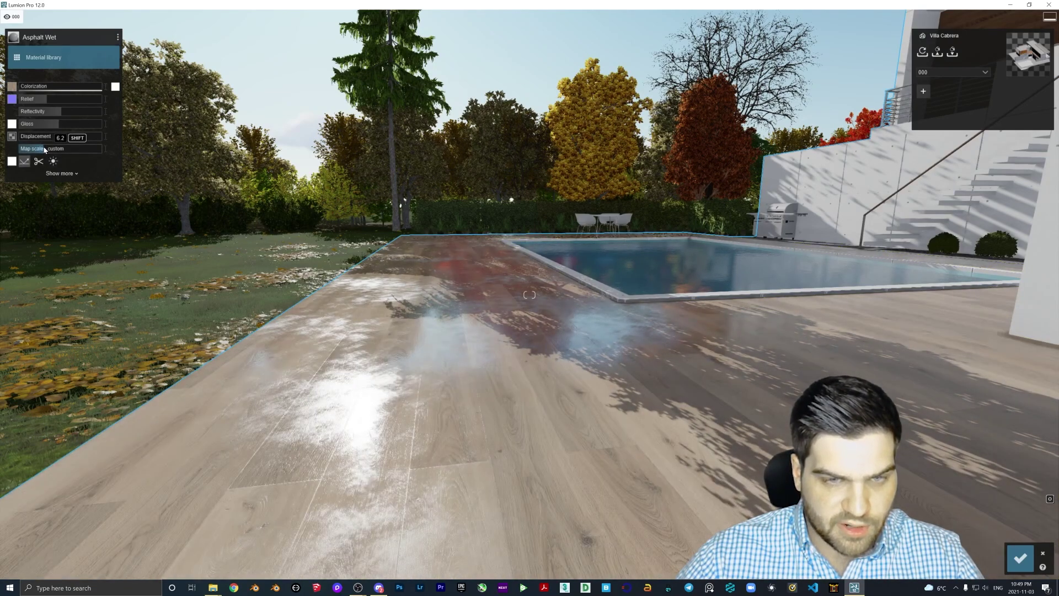
pyautogui.moveTo(538, 285); pyautogui.dragTo(500, 285, button='middle')
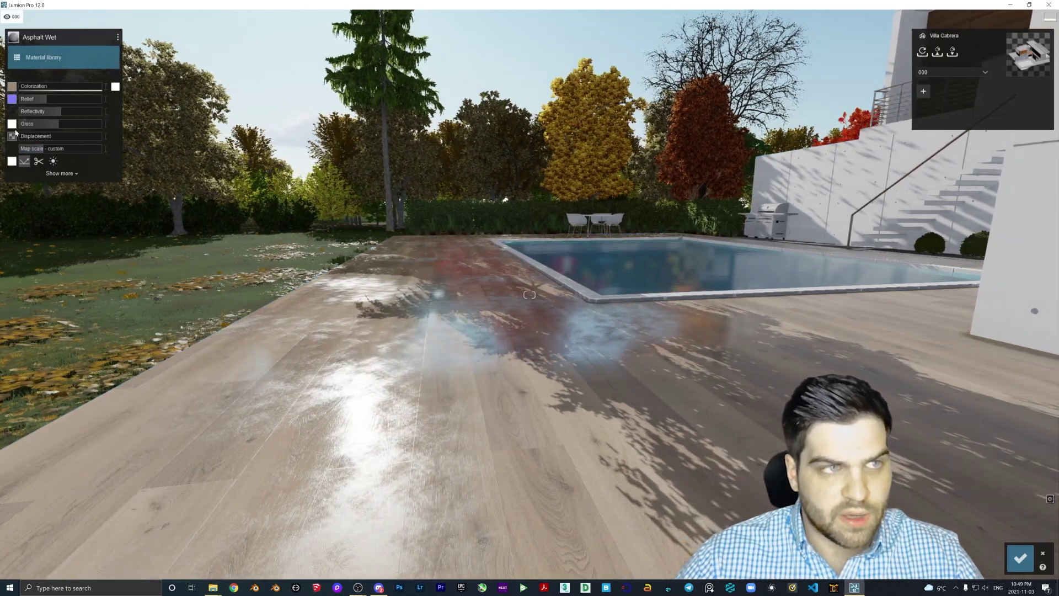
pyautogui.click(12, 124)
# Step: Load TWF-0040 Glossiness 4K as the gloss map, with file type set to All files
pyautogui.click(131, 45)
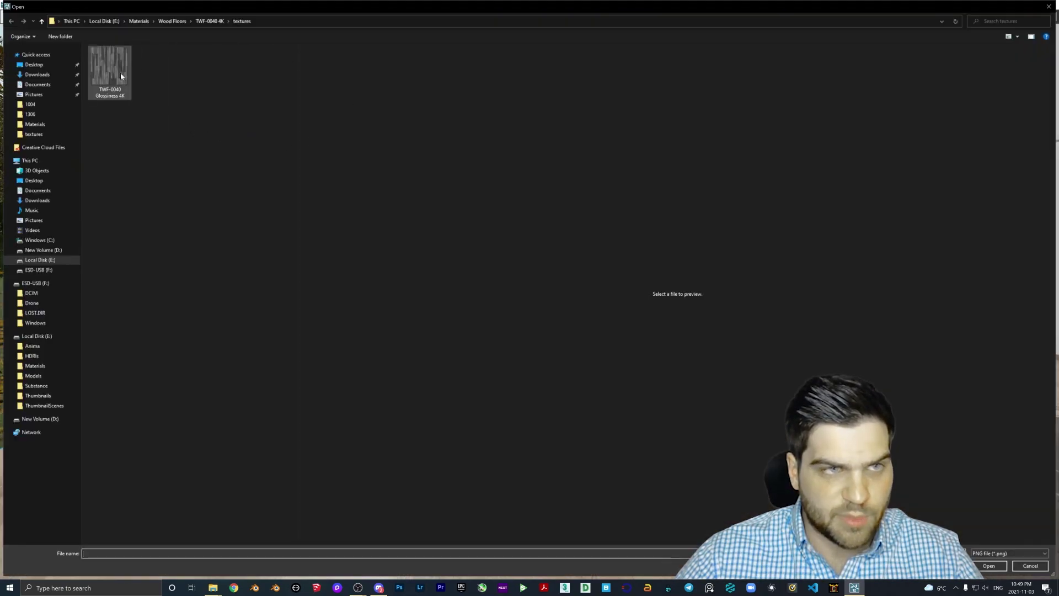
pyautogui.click(218, 21)
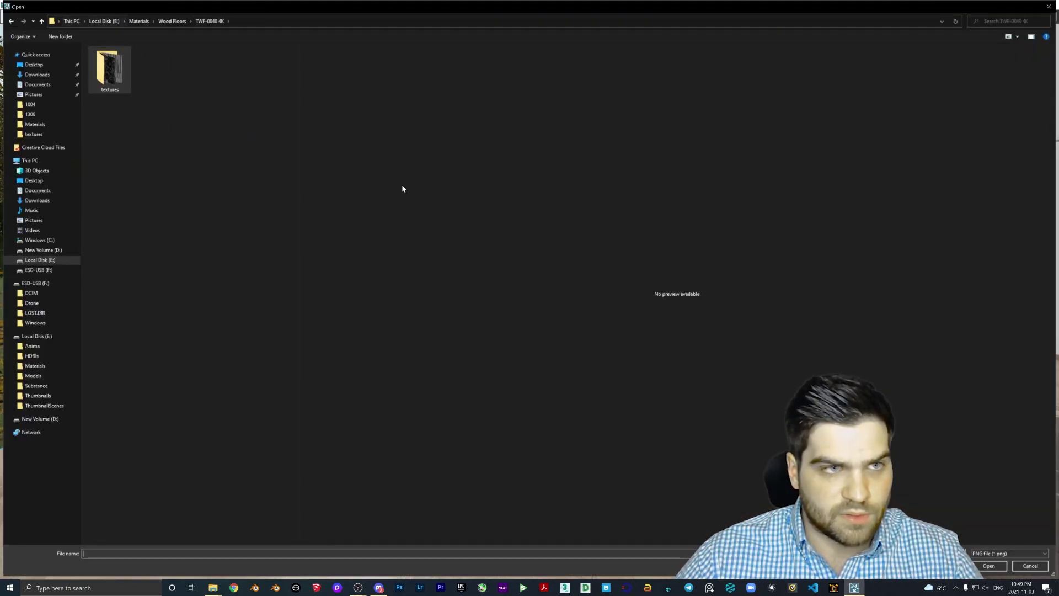
pyautogui.doubleClick(110, 69)
pyautogui.click(1009, 553)
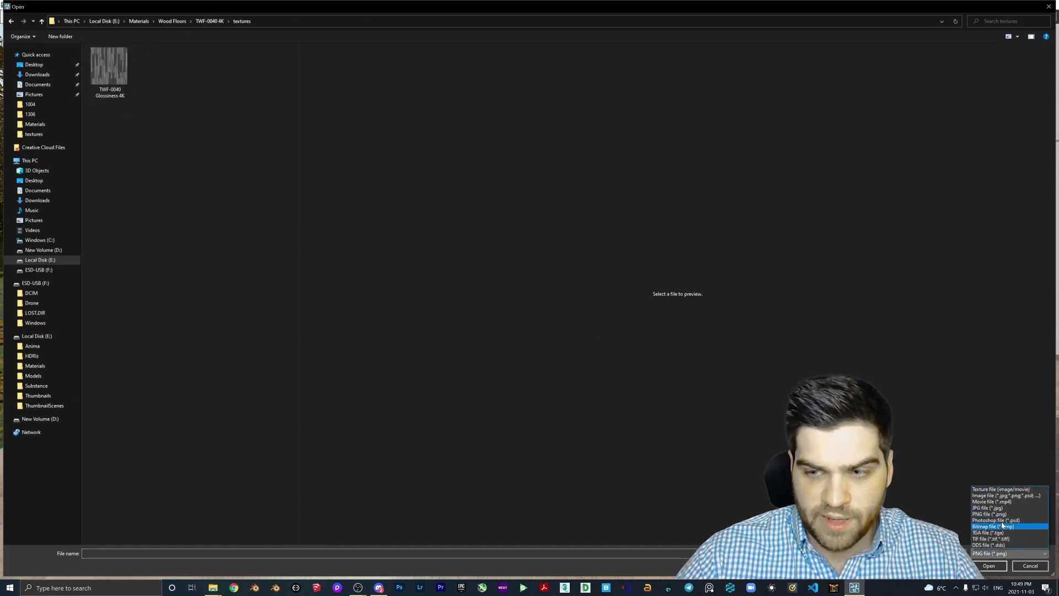
pyautogui.click(995, 491)
pyautogui.doubleClick(158, 124)
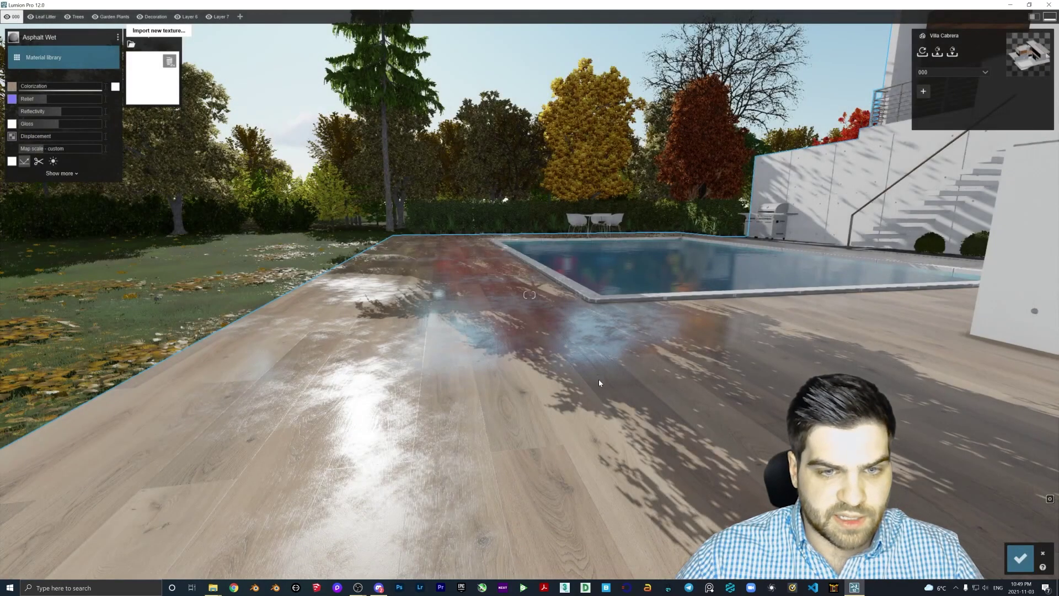
# Step: Review the floor's new gloss, then delete the gloss map texture
pyautogui.moveTo(569, 369)
pyautogui.mouseDown(button='right')
pyautogui.moveTo(538, 362)
pyautogui.moveTo(568, 371)
pyautogui.mouseUp(button='right')
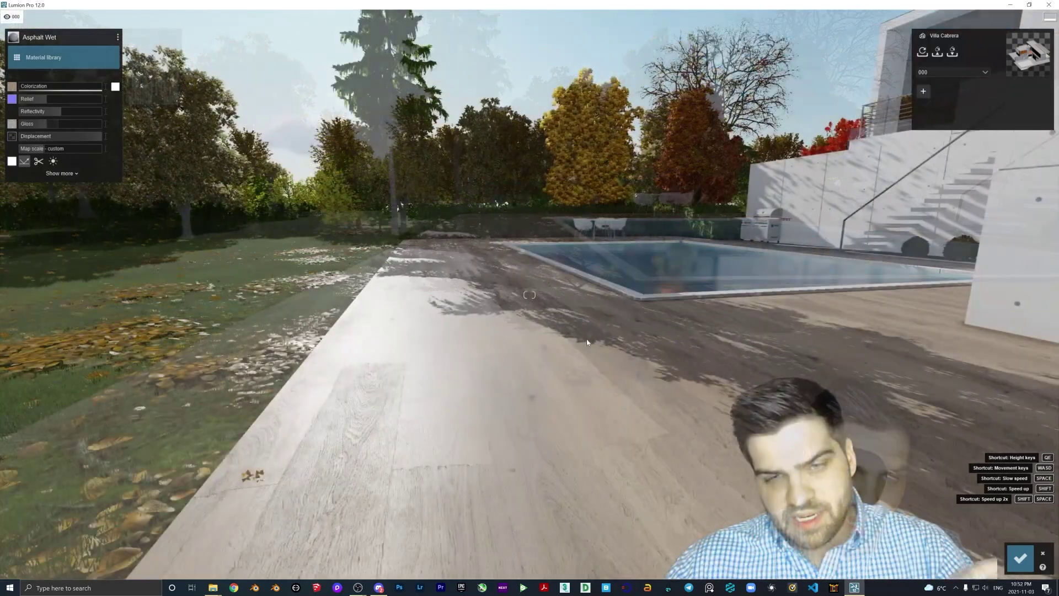
pyautogui.moveTo(547, 309); pyautogui.dragTo(549, 307, button='right')
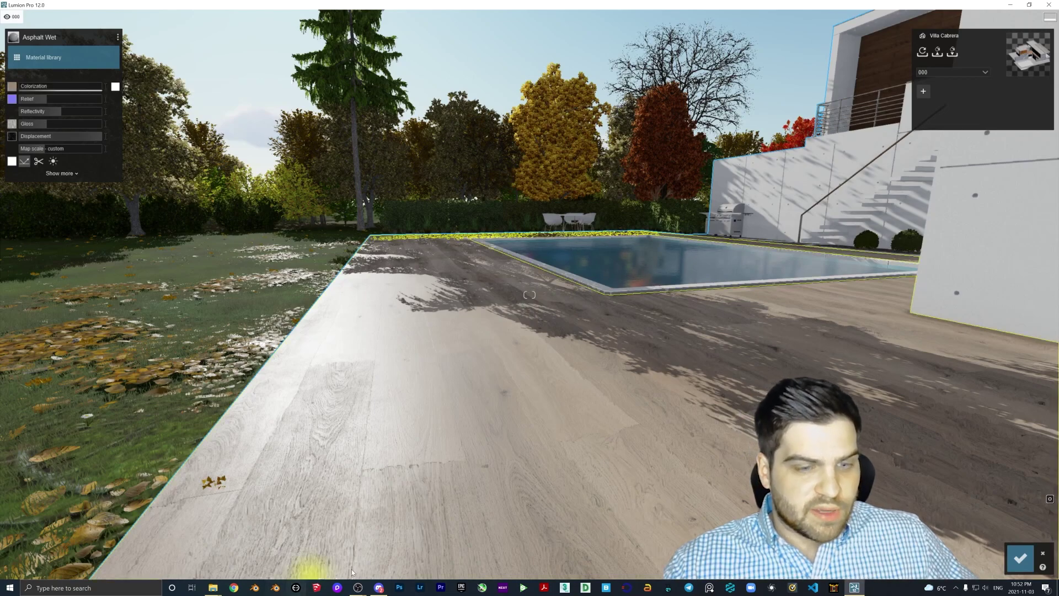
pyautogui.click(12, 124)
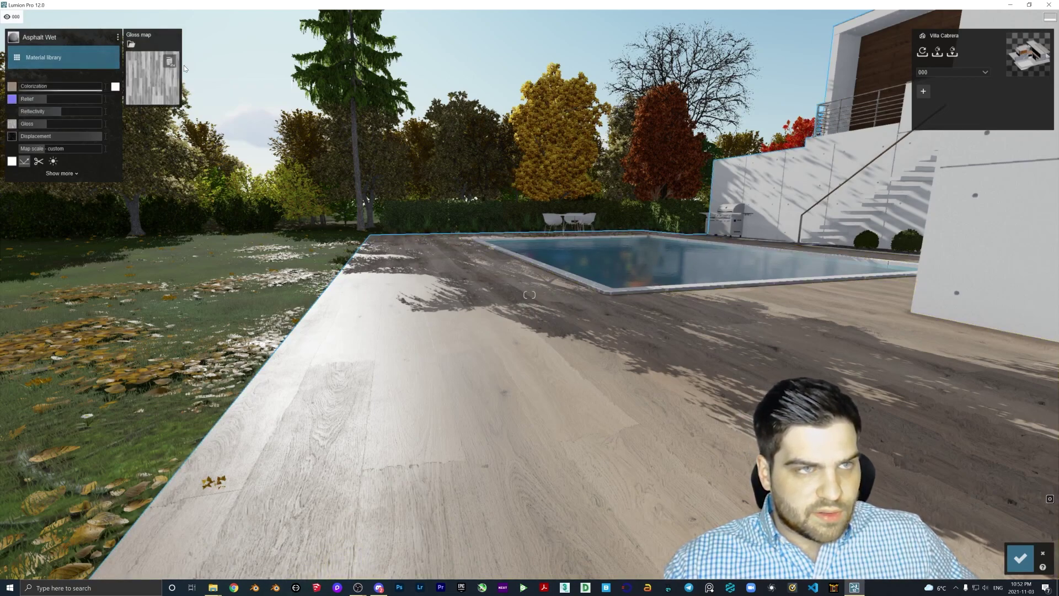
pyautogui.click(170, 61)
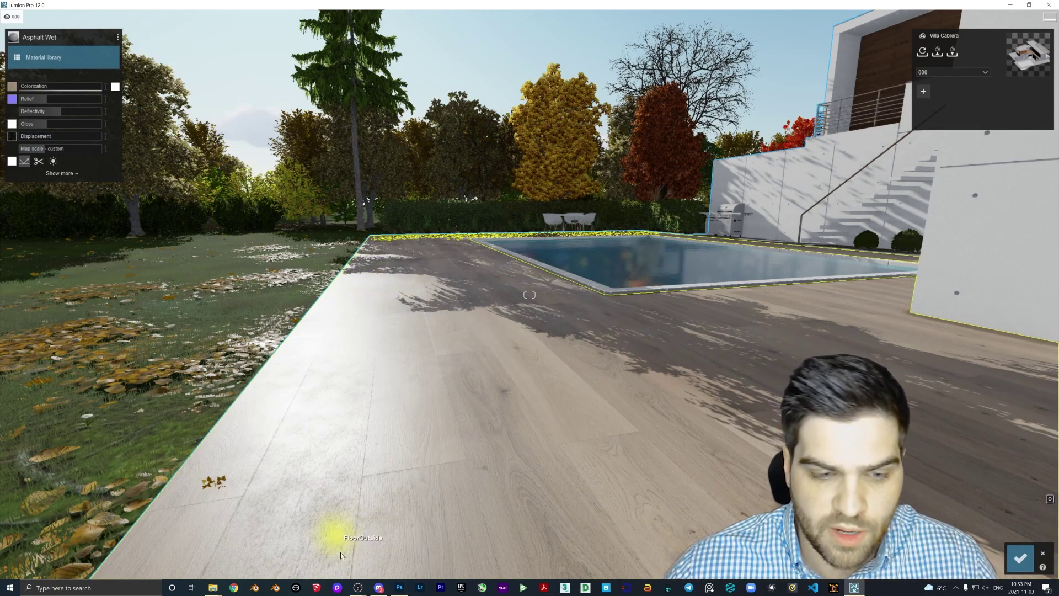
# Step: Open the TWF-0040 Normal Map 4K and Glossiness 4K textures in Photoshop
pyautogui.click(213, 588)
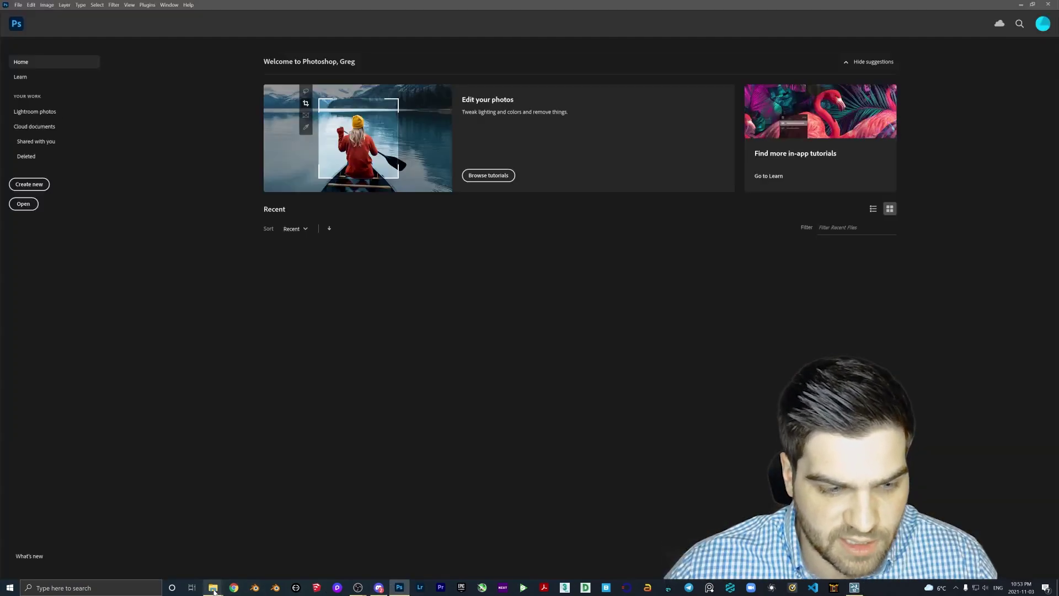
pyautogui.click(177, 541)
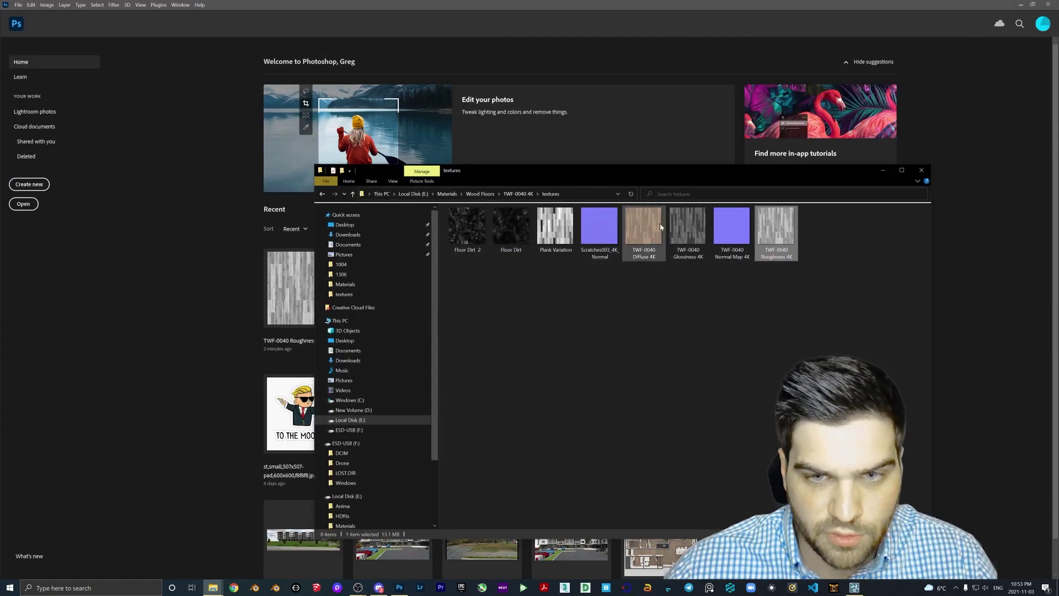
pyautogui.moveTo(731, 226); pyautogui.dragTo(735, 190)
pyautogui.click(696, 164)
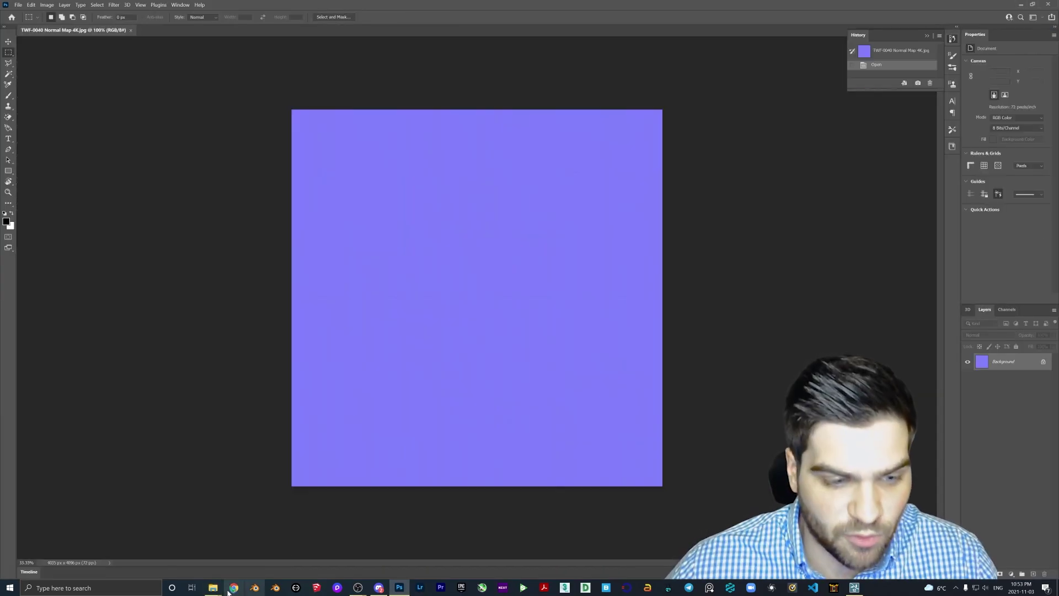
pyautogui.moveTo(213, 588)
pyautogui.click(248, 544)
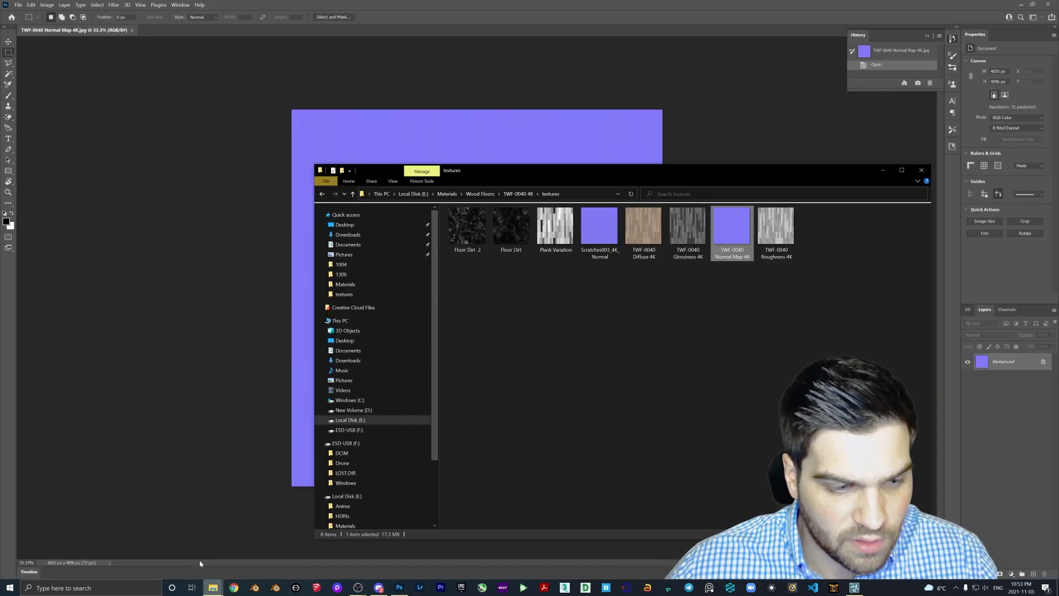
pyautogui.moveTo(688, 169); pyautogui.dragTo(473, 147)
pyautogui.click(688, 208)
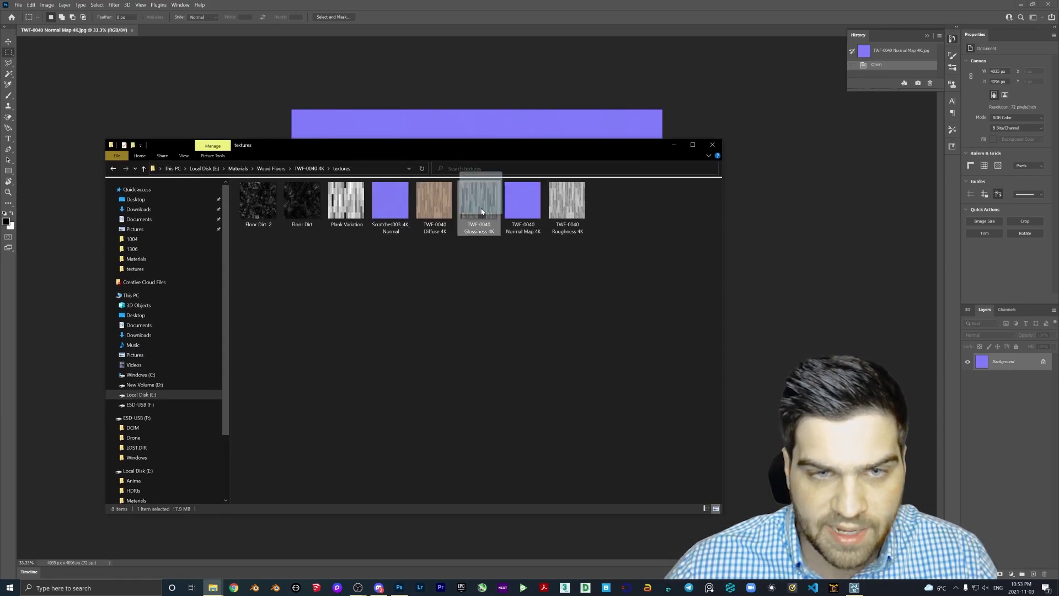
pyautogui.moveTo(991, 398); pyautogui.dragTo(385, 319)
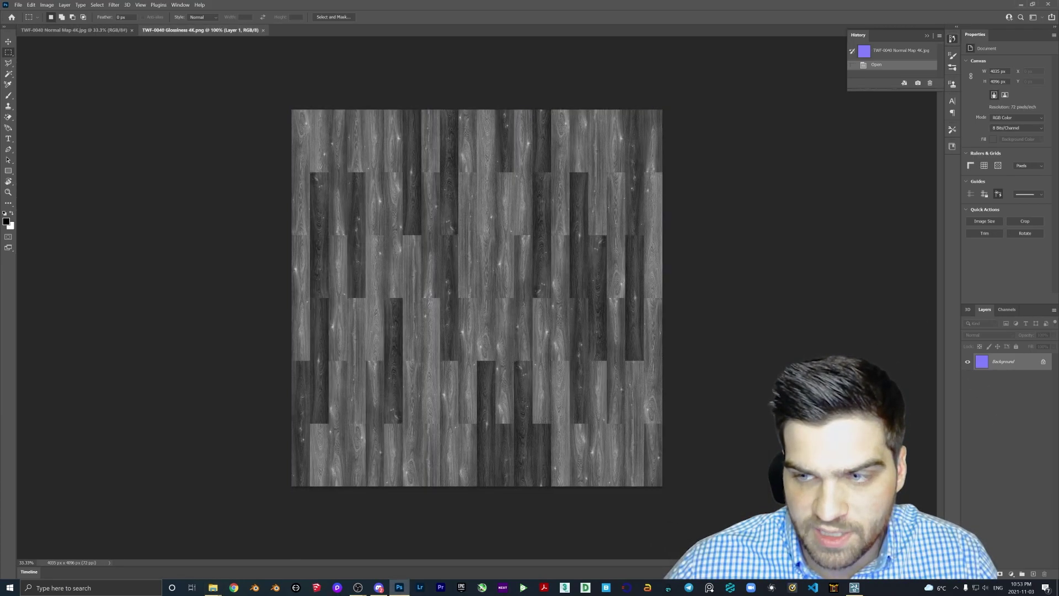
# Step: Cut the whole glossiness image and paste it into a new Alpha 1 channel of the normal map
pyautogui.hotkey('ctrl', 'a')
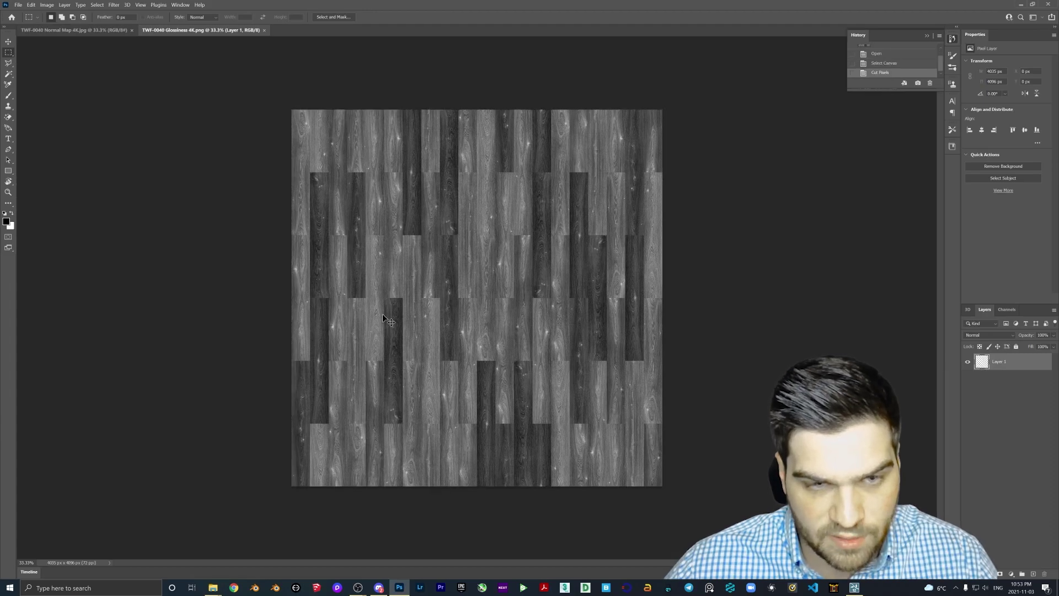
pyautogui.hotkey('ctrl', 'x')
pyautogui.click(88, 32)
pyautogui.click(1007, 309)
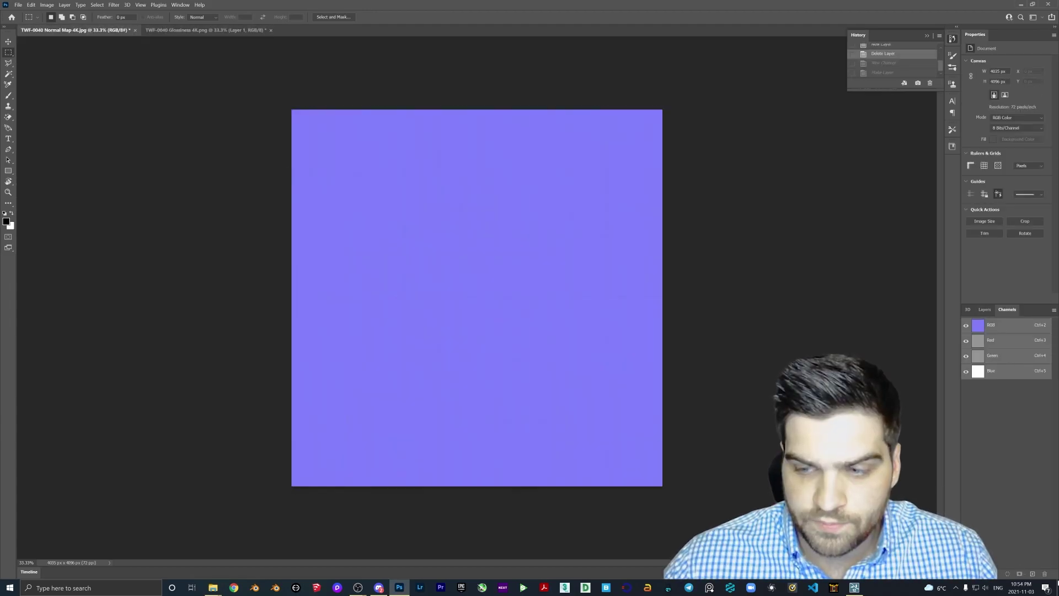
pyautogui.click(1033, 574)
pyautogui.hotkey('ctrl', 'v')
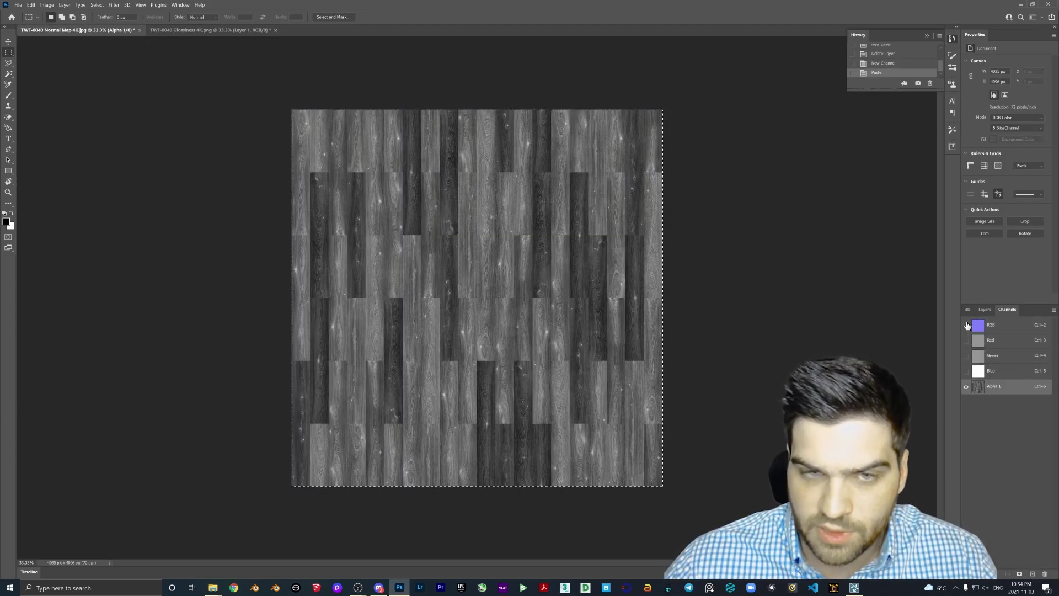
pyautogui.press('`')
# Step: Save the normal map as Targa 'TWF-0040 Normal Gloss Mask' at 32 bits per pixel
pyautogui.click(18, 4)
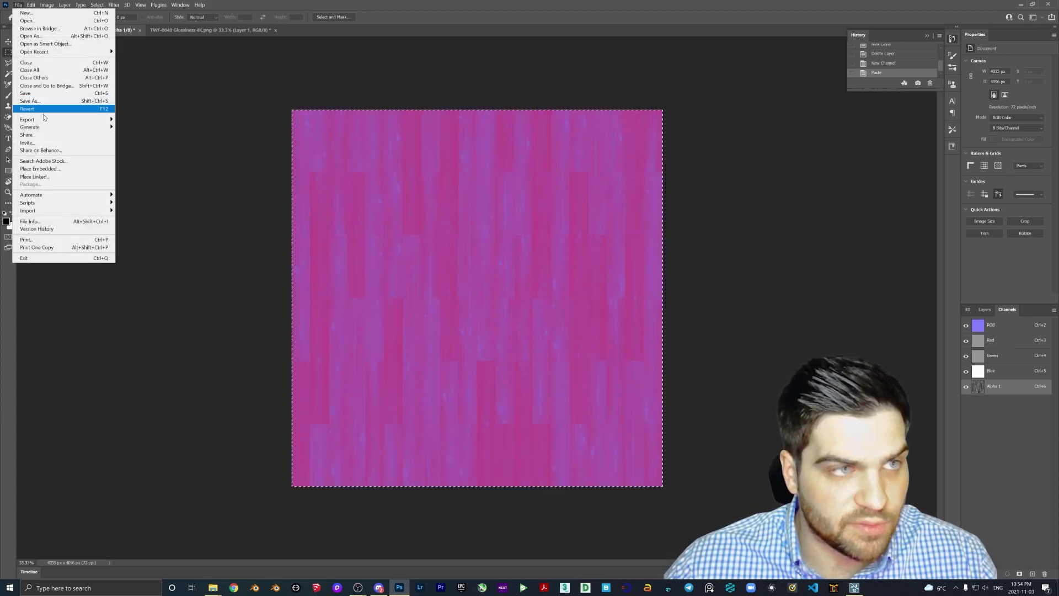
pyautogui.click(38, 113)
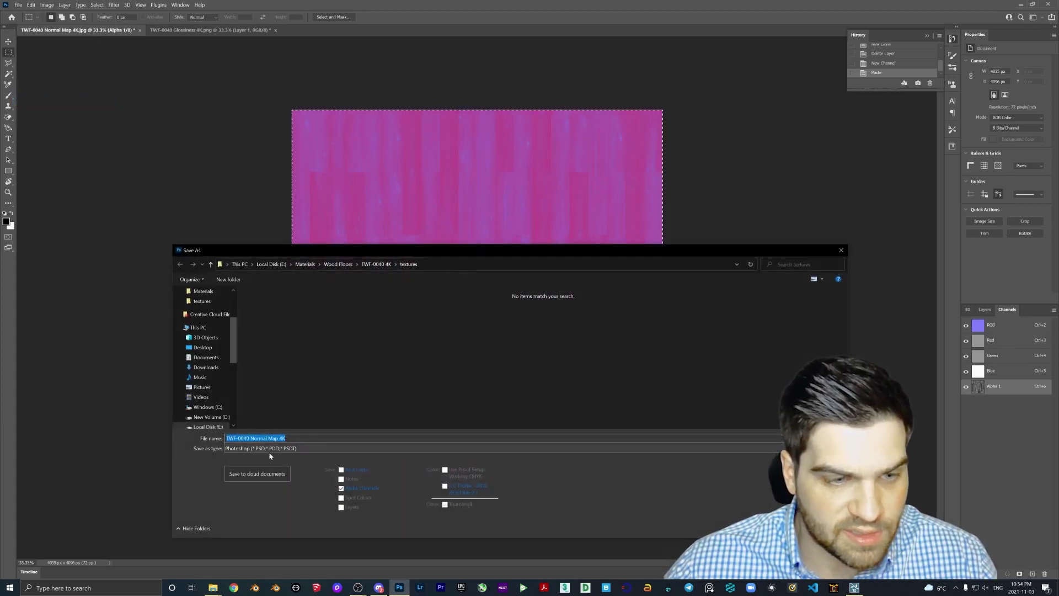
pyautogui.click(259, 448)
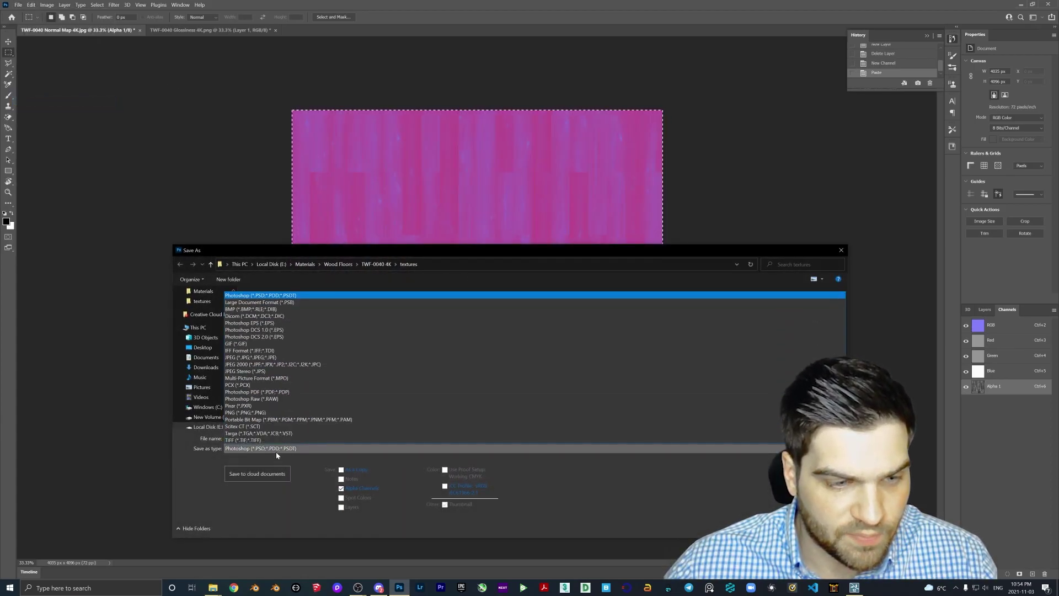
pyautogui.click(252, 434)
pyautogui.press('End')
pyautogui.hotkey('ctrl', 'shift', 'Left')
pyautogui.hotkey('ctrl', 'shift', 'Left')
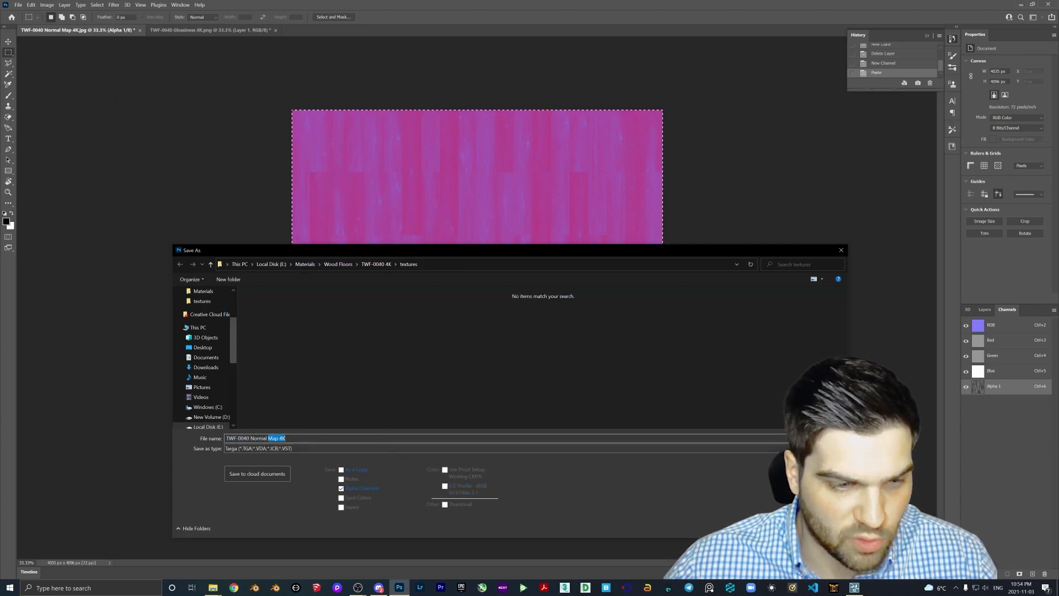
pyautogui.write('Gloss Mas')
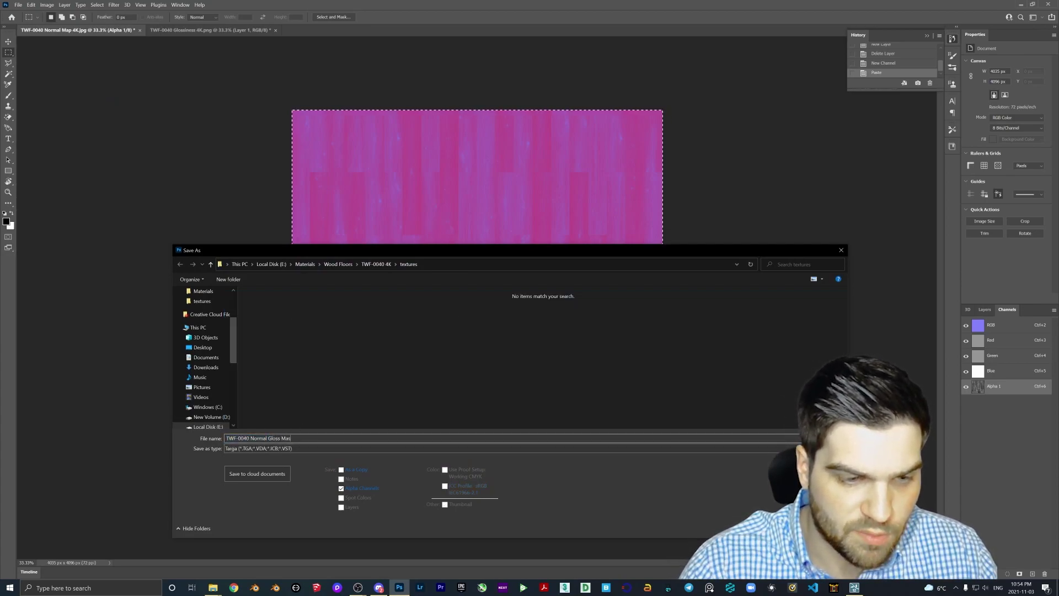
pyautogui.press('Return')
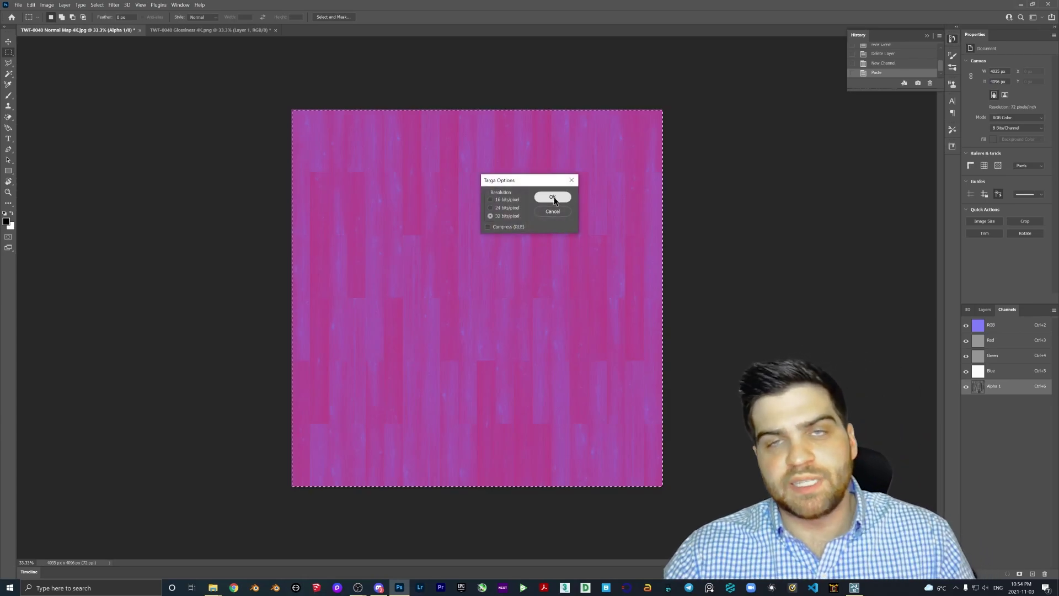
pyautogui.click(552, 197)
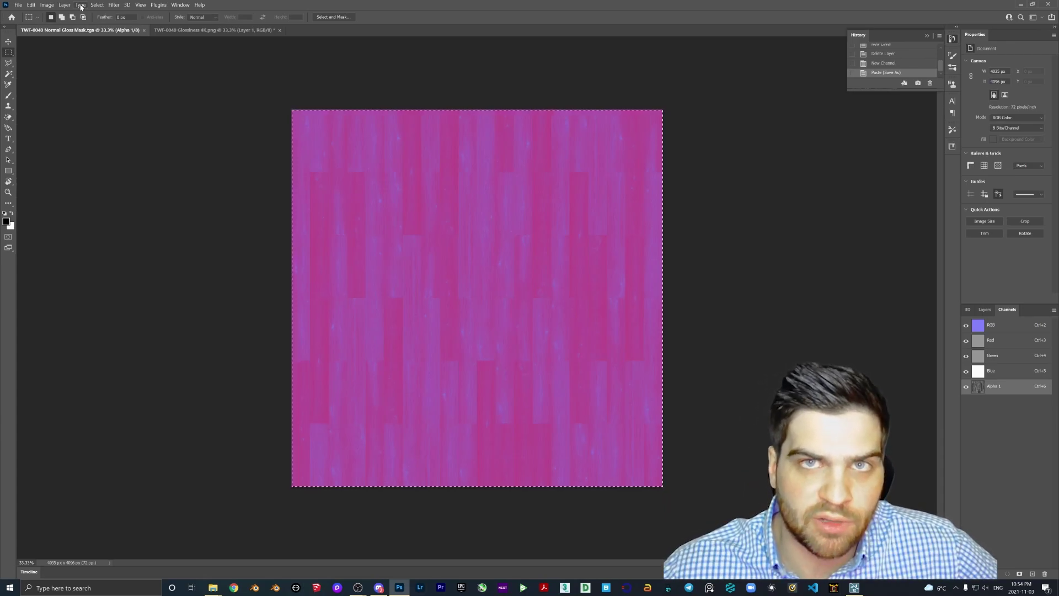
# Step: Unlock the background layer, keep 8 bits per channel, and overlay Alpha 1 to check it
pyautogui.click(985, 310)
pyautogui.click(1044, 361)
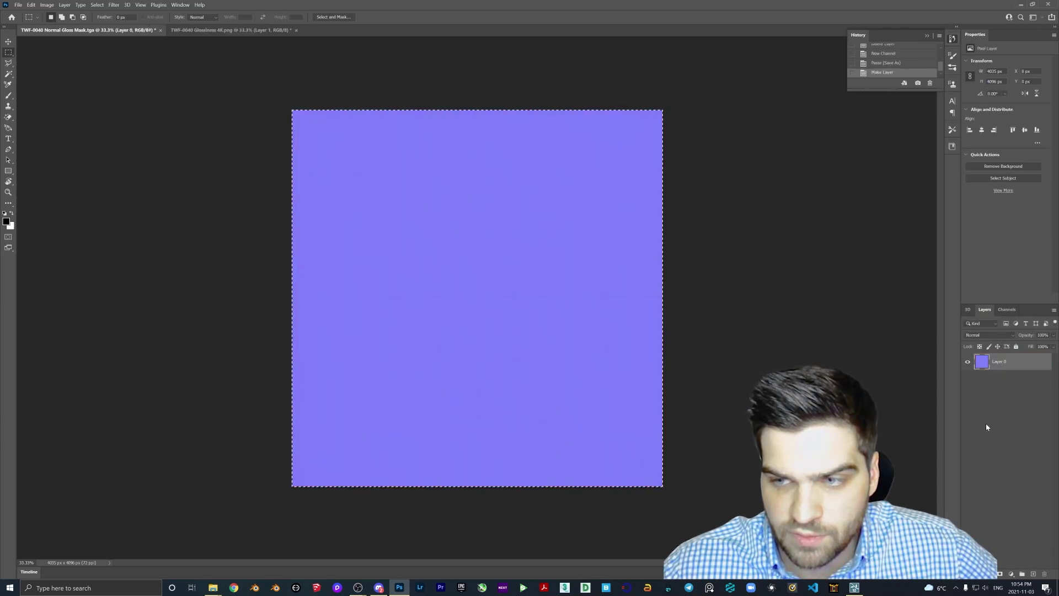
pyautogui.click(65, 5)
pyautogui.moveTo(54, 7)
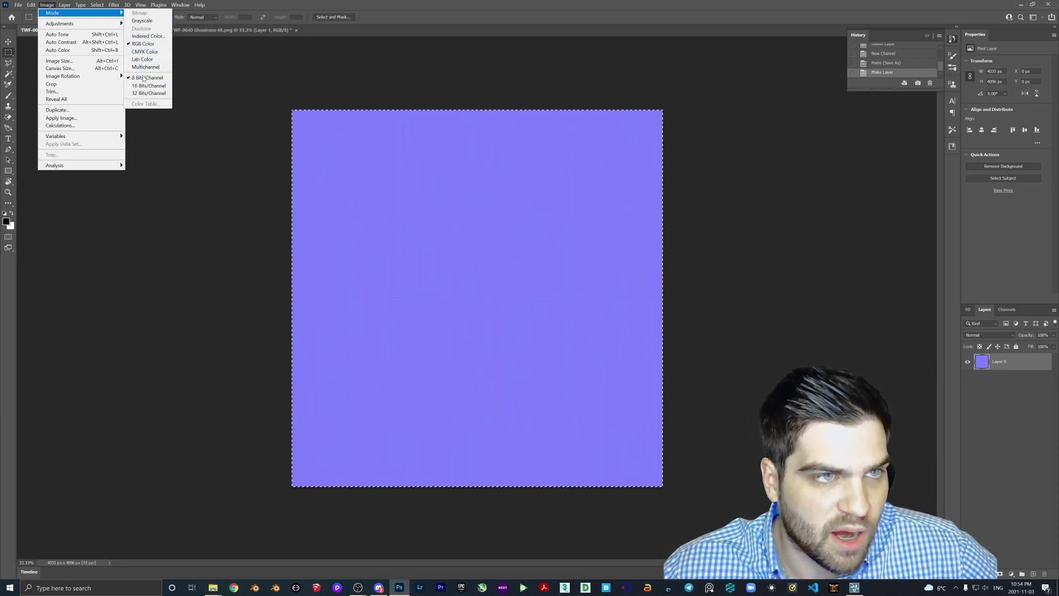
pyautogui.click(148, 83)
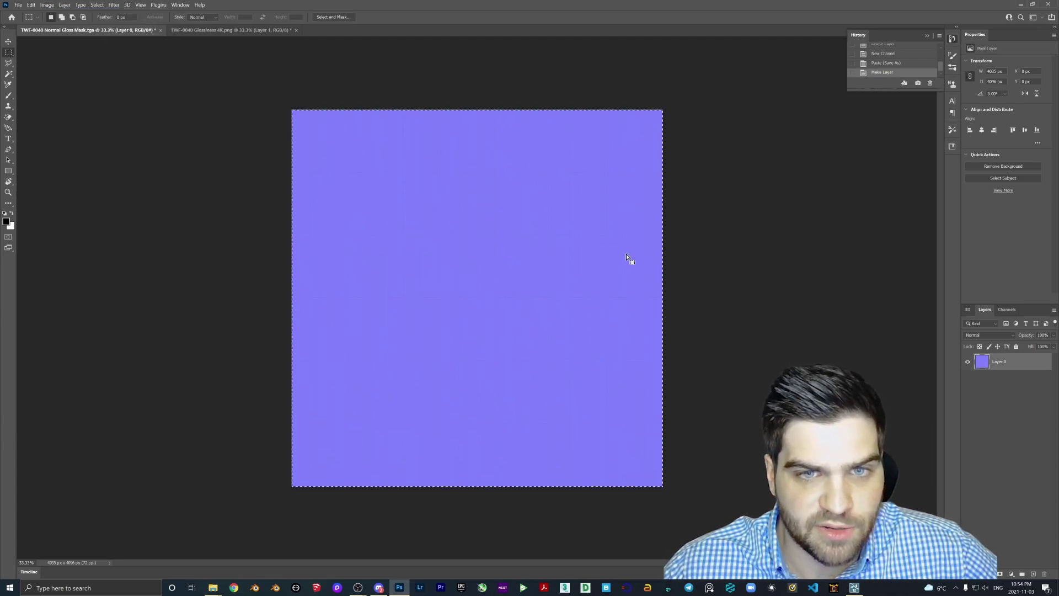
pyautogui.click(1007, 310)
pyautogui.click(966, 386)
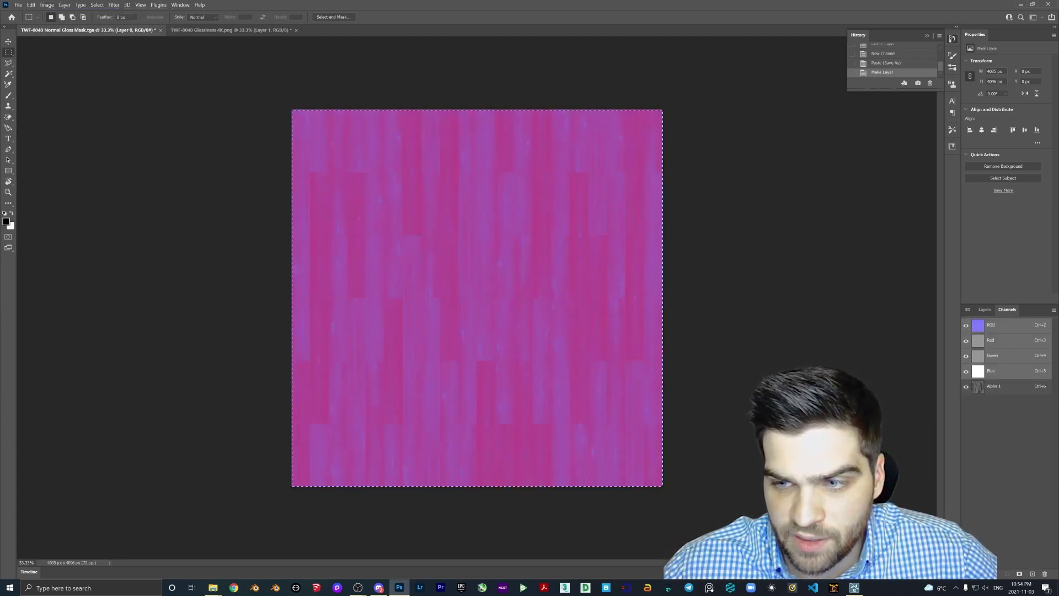
# Step: Quit Photoshop
pyautogui.click(1048, 4)
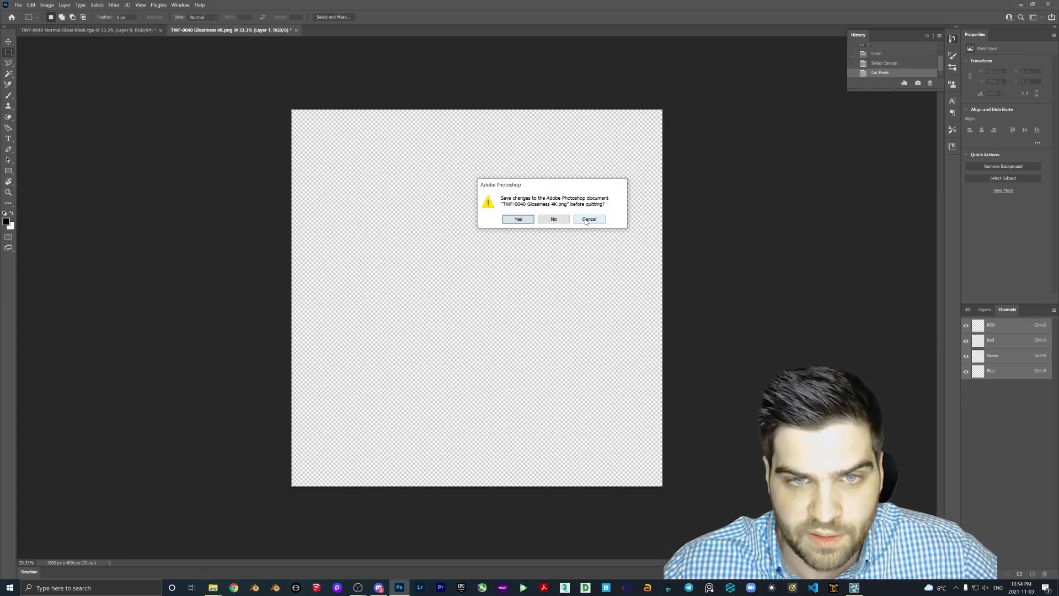
pyautogui.click(589, 220)
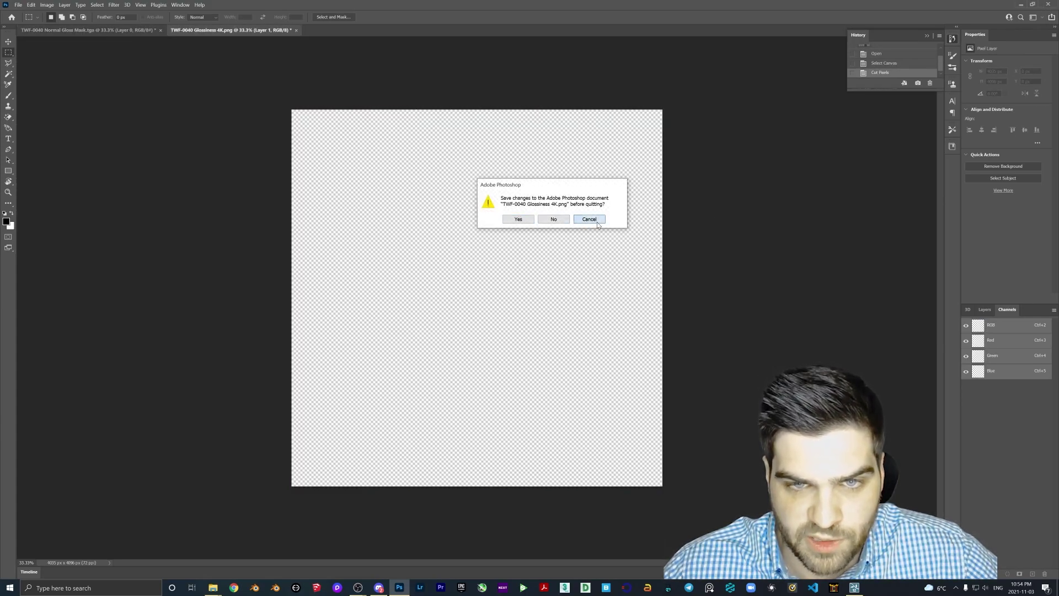
pyautogui.hotkey('ctrl', 'q')
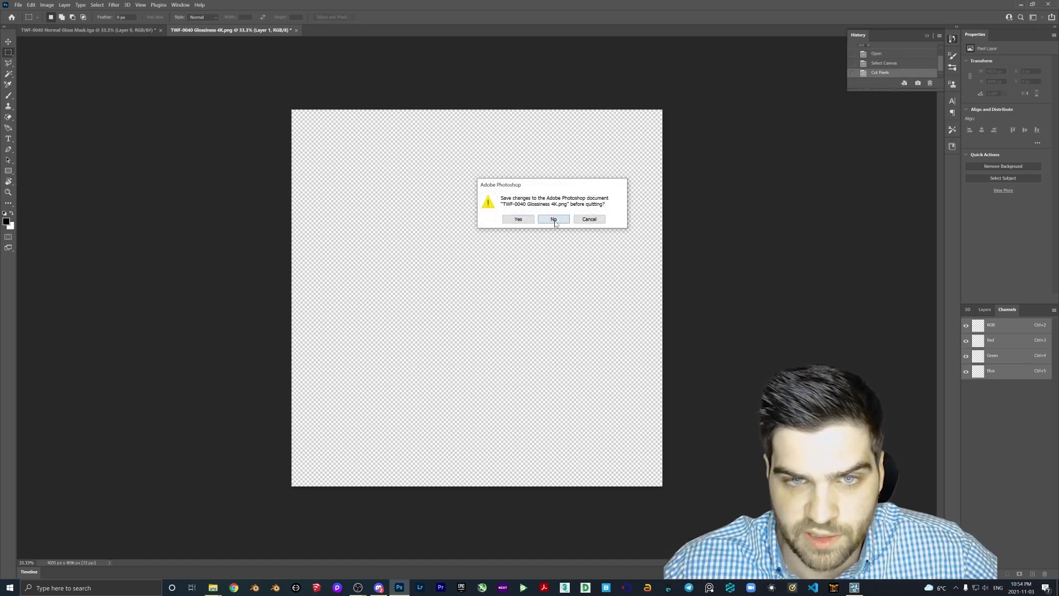
# Step: Close Photoshop's remaining documents without saving and raise the floor material's gloss in Lumion
pyautogui.click(553, 219)
pyautogui.click(559, 220)
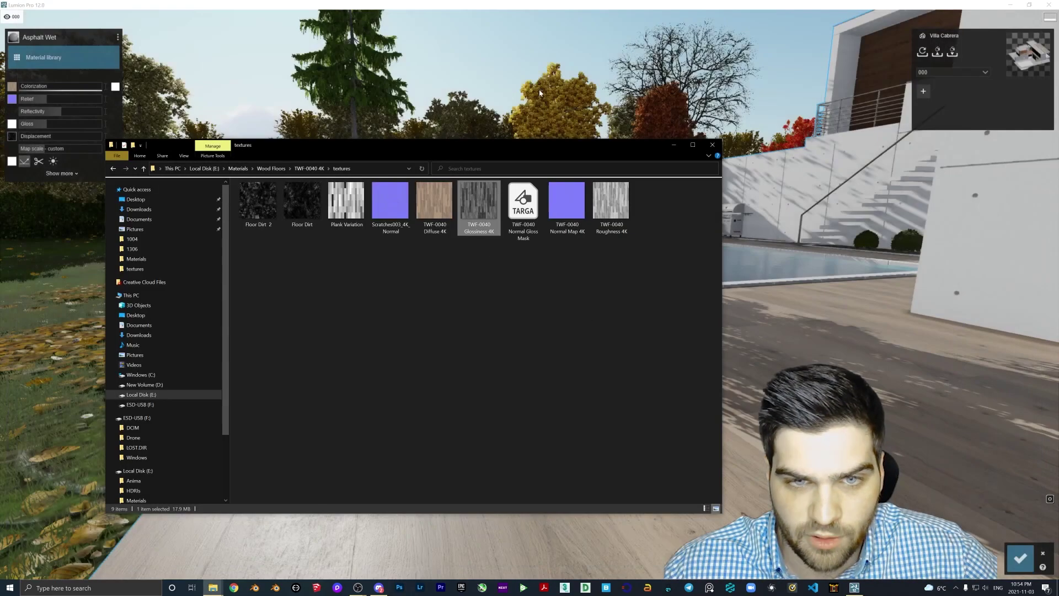
pyautogui.click(673, 146)
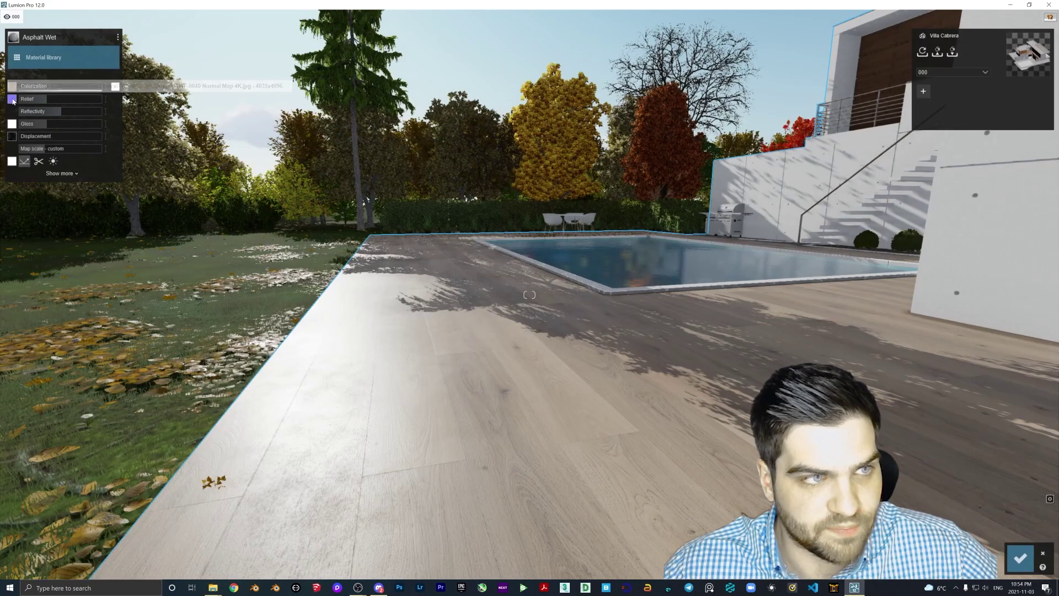
pyautogui.moveTo(476, 393); pyautogui.dragTo(55, 127, button='right')
pyautogui.moveTo(55, 125); pyautogui.dragTo(60, 126)
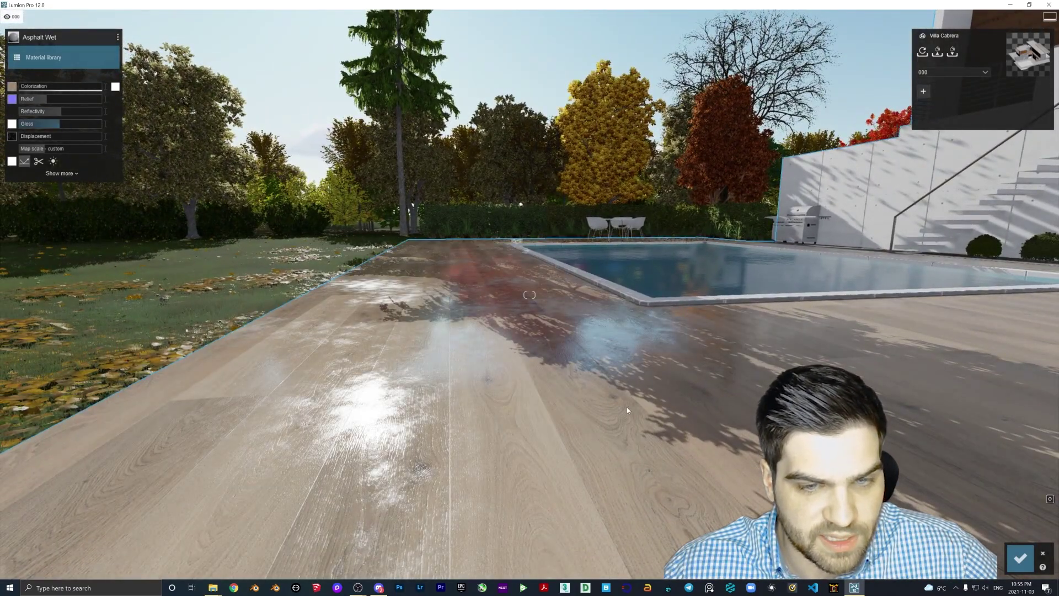
pyautogui.moveTo(452, 374); pyautogui.dragTo(433, 397, button='right')
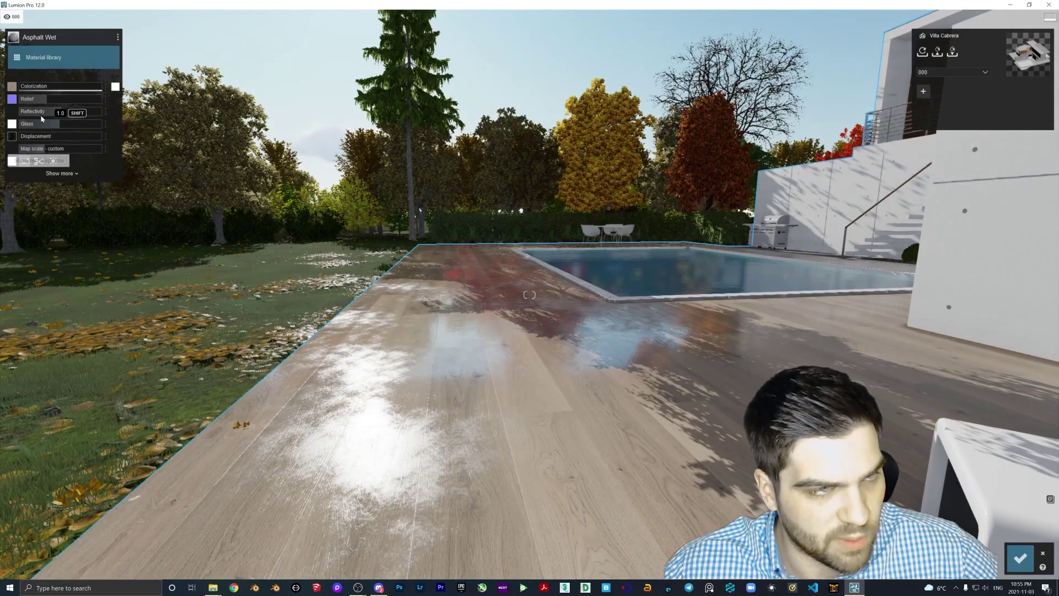
# Step: Load TWF-0040 Normal Gloss Mask as the floor's relief normal map
pyautogui.click(12, 99)
pyautogui.click(131, 44)
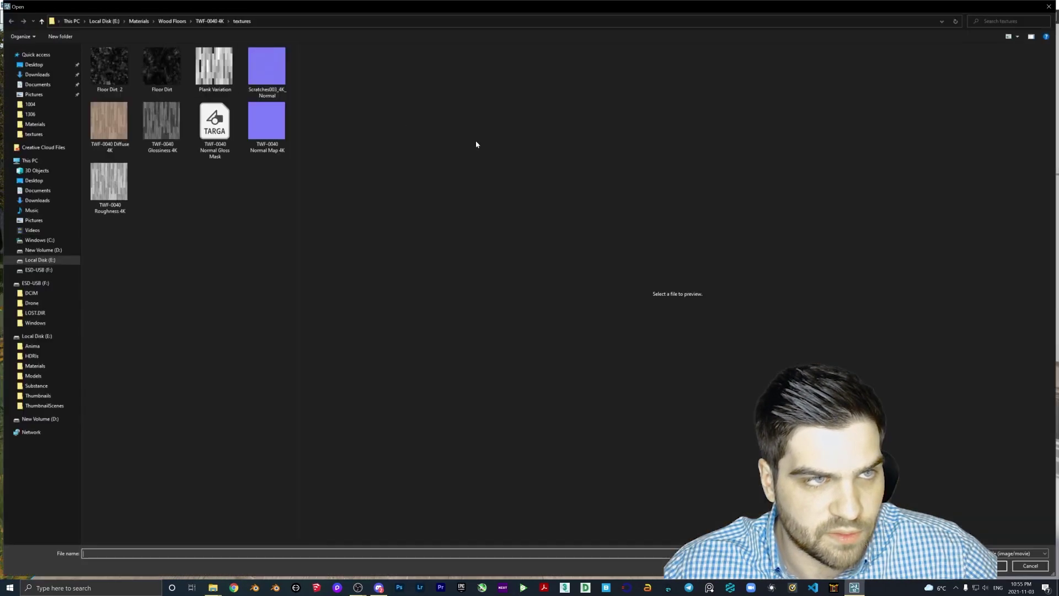
pyautogui.click(214, 124)
pyautogui.doubleClick(214, 124)
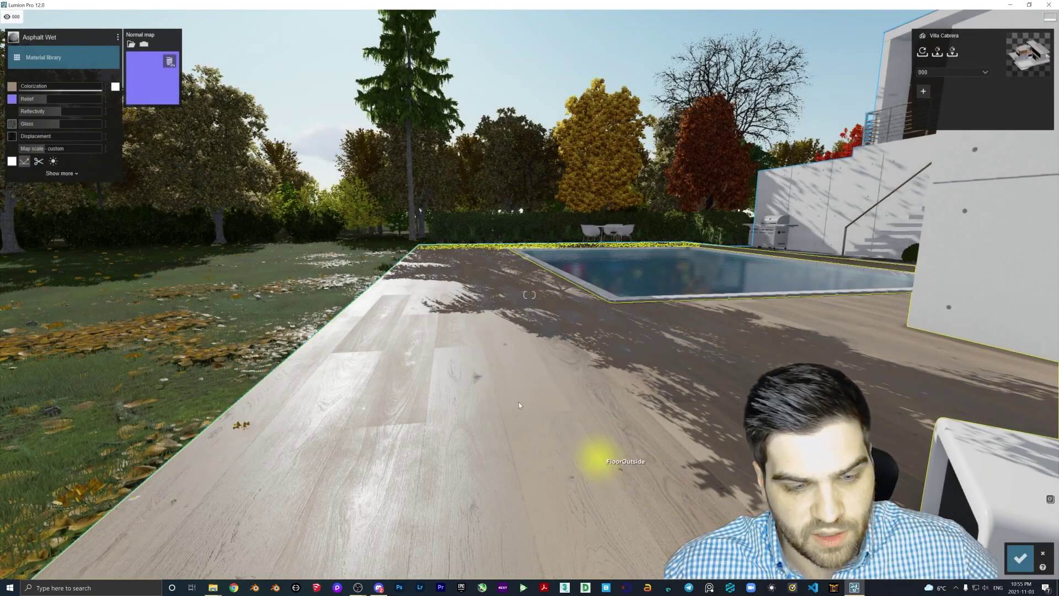
pyautogui.press('w')
pyautogui.moveTo(520, 406); pyautogui.dragTo(472, 412, button='right')
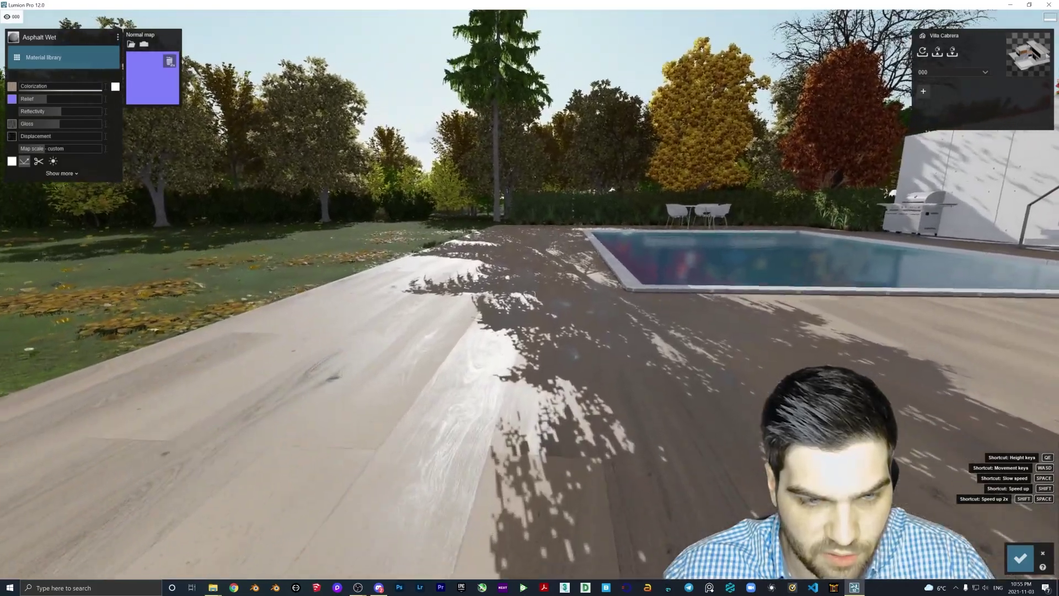
pyautogui.press('s')
pyautogui.moveTo(530, 295); pyautogui.dragTo(482, 382, button='right')
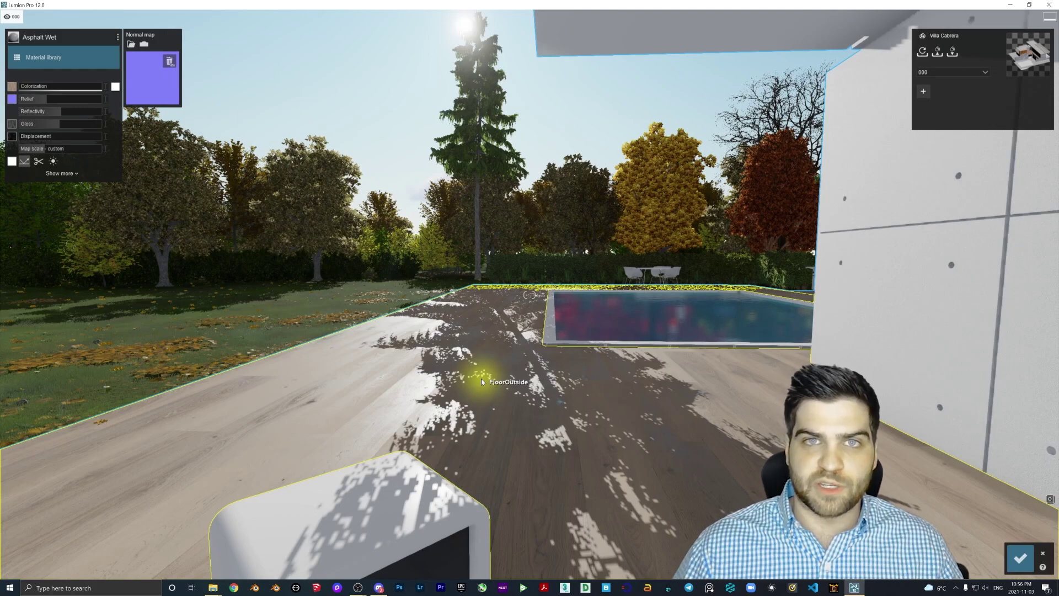
pyautogui.moveTo(482, 381); pyautogui.dragTo(491, 356, button='right')
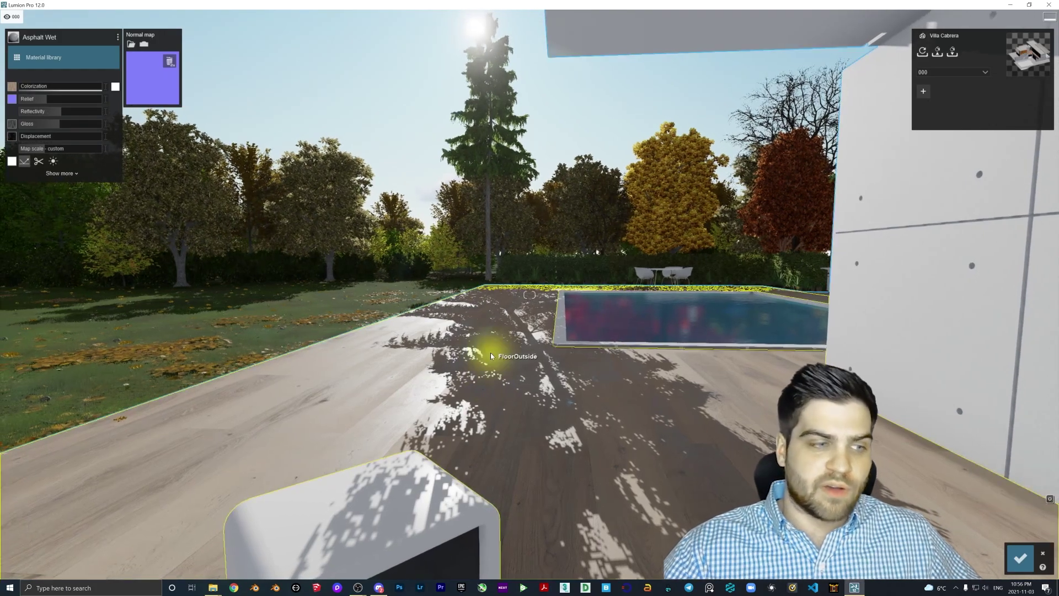